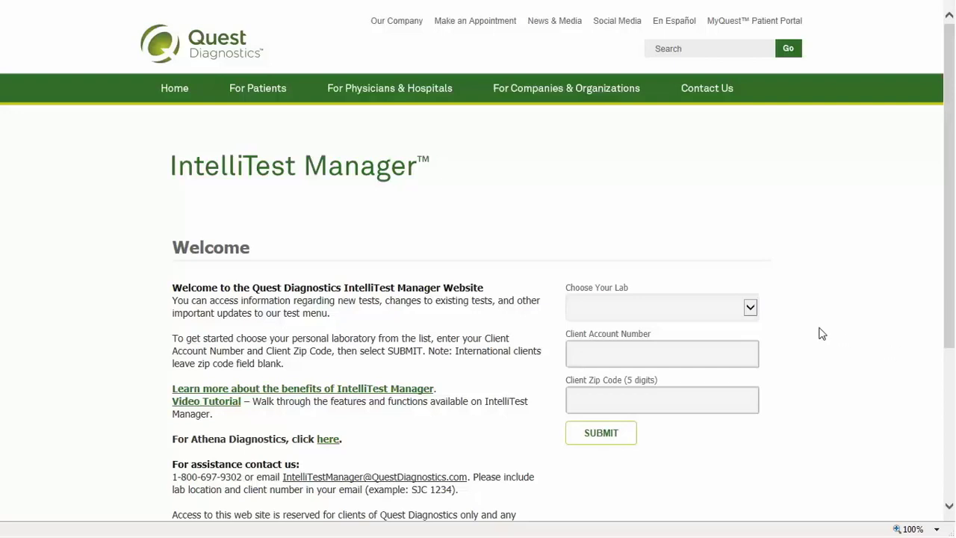
Sign in to the client portal with SJC as the lab, entering the client account number and client zip code.
{"action": "left_click", "coordinate": [750, 309]}
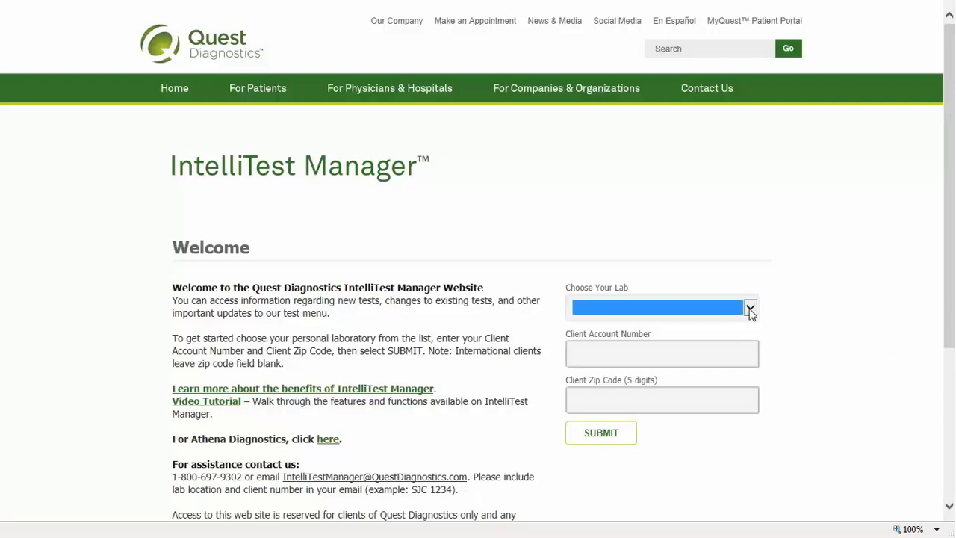
{"action": "key", "text": "s"}
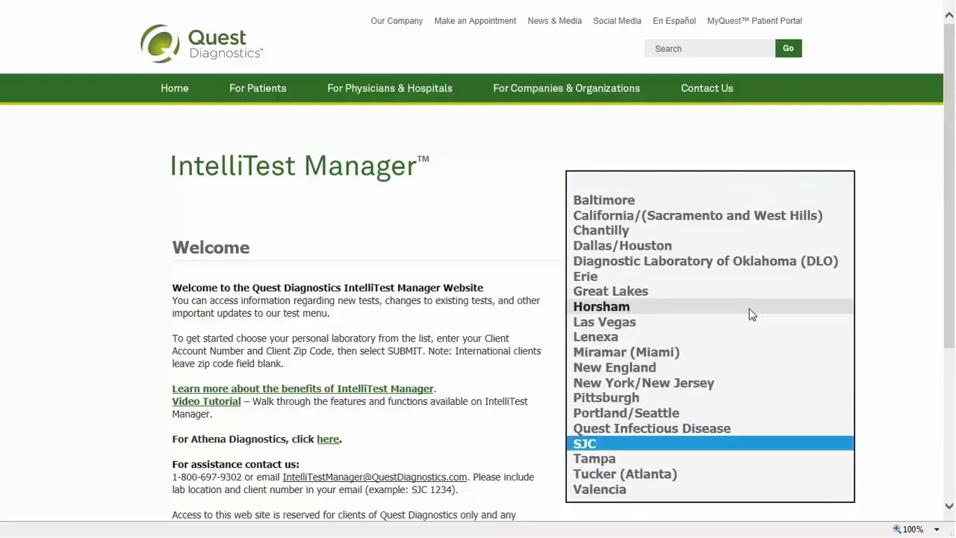
{"action": "left_click", "coordinate": [879, 325]}
{"action": "left_click", "coordinate": [746, 346]}
{"action": "type", "text": "1111"}
{"action": "left_click", "coordinate": [726, 402]}
{"action": "type", "text": "12345"}
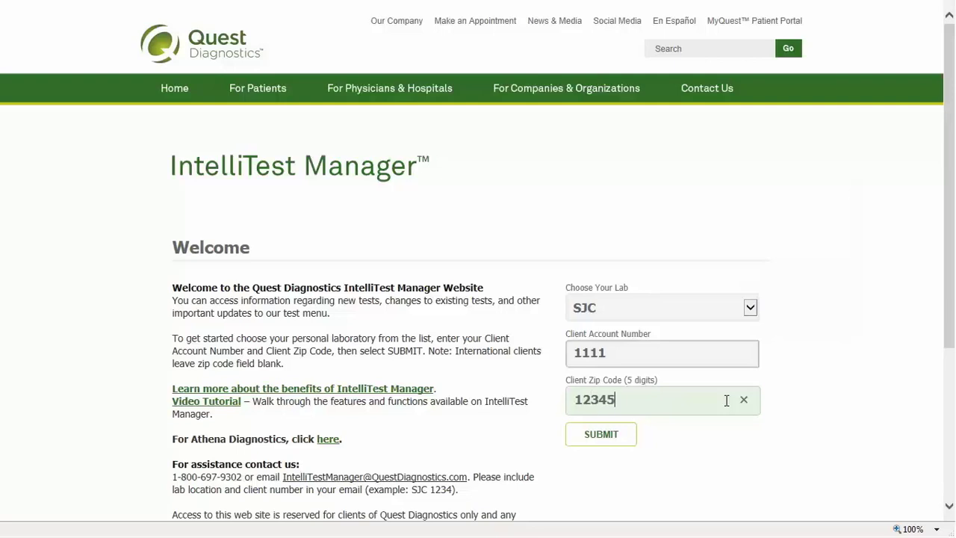
{"action": "left_click", "coordinate": [628, 444]}
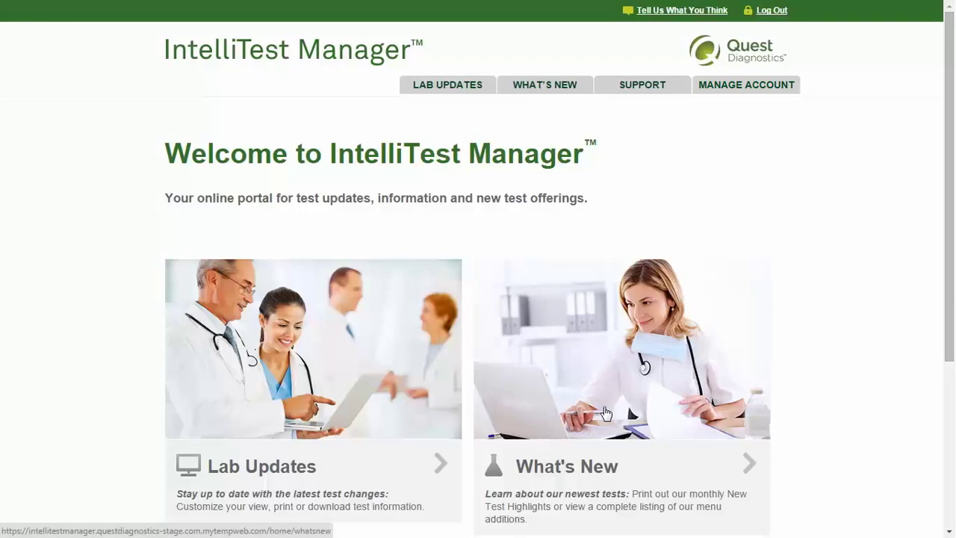
View the Lab Updates, What's New, Support and Manage Account pages, and return to the home page.
{"action": "left_click", "coordinate": [441, 90]}
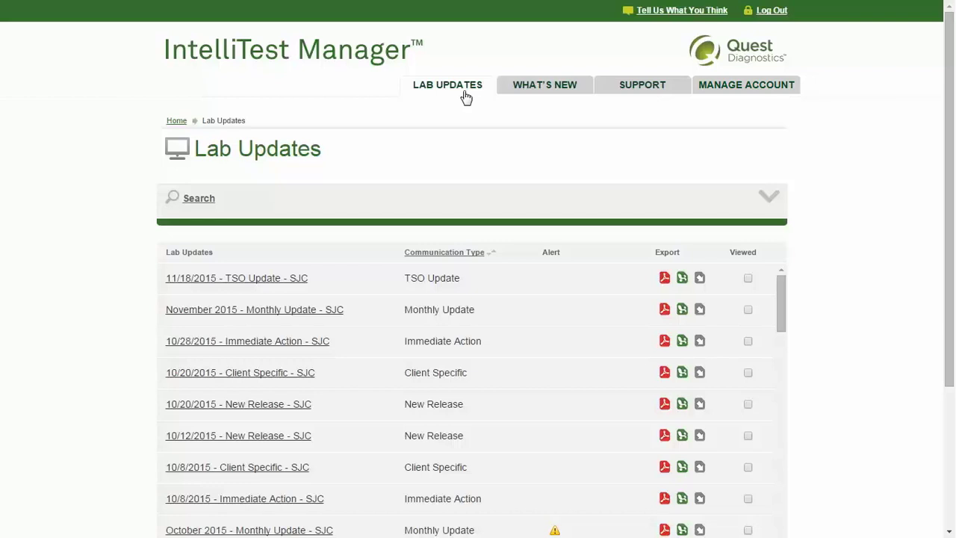
{"action": "left_click", "coordinate": [528, 95]}
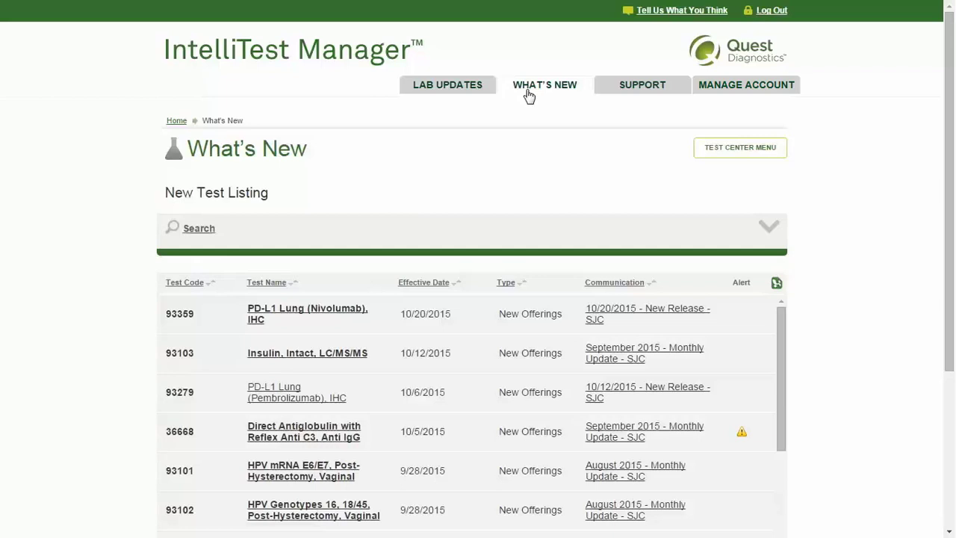
{"action": "left_click", "coordinate": [635, 88]}
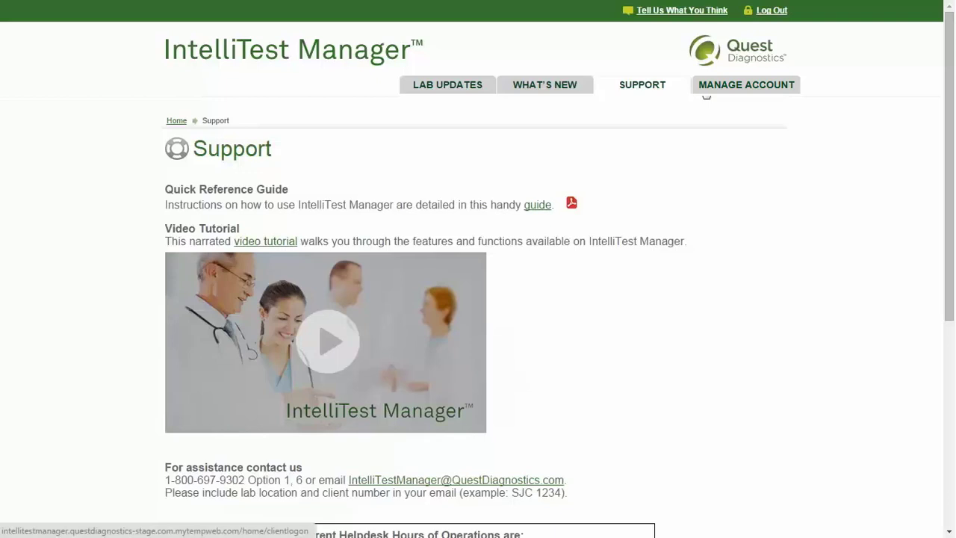
{"action": "left_click", "coordinate": [707, 96]}
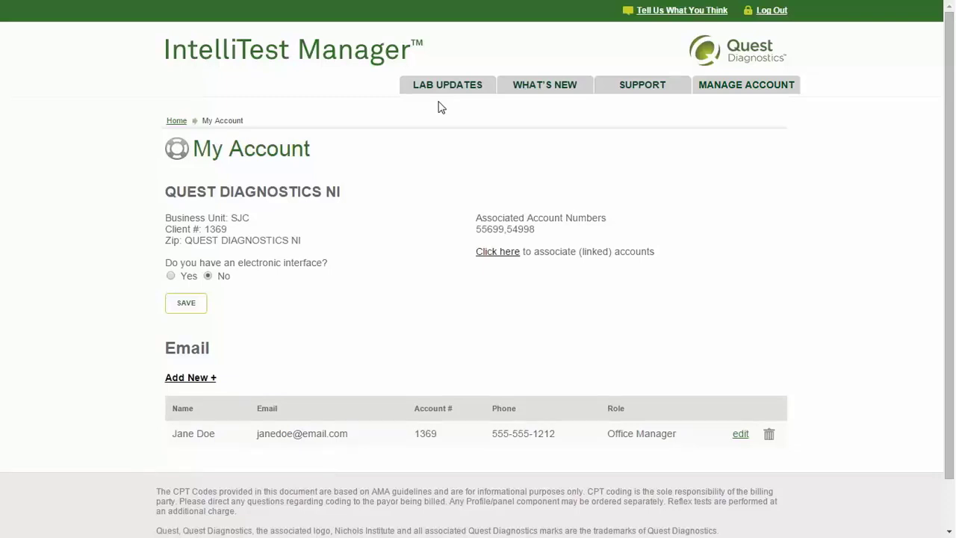
{"action": "left_click", "coordinate": [182, 121]}
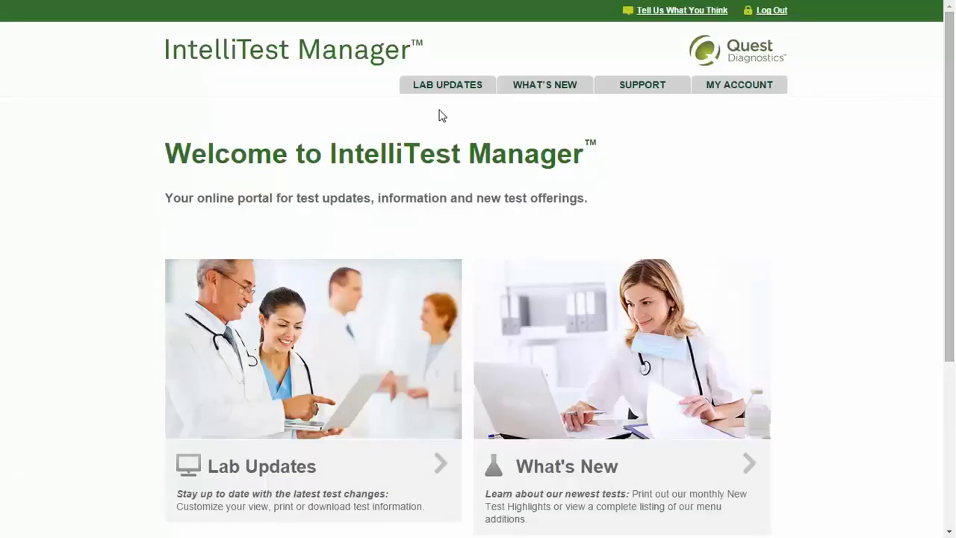
Go to Lab Updates and examine the alert on the 9/28/2015 Special Communication.
{"action": "left_click", "coordinate": [444, 89]}
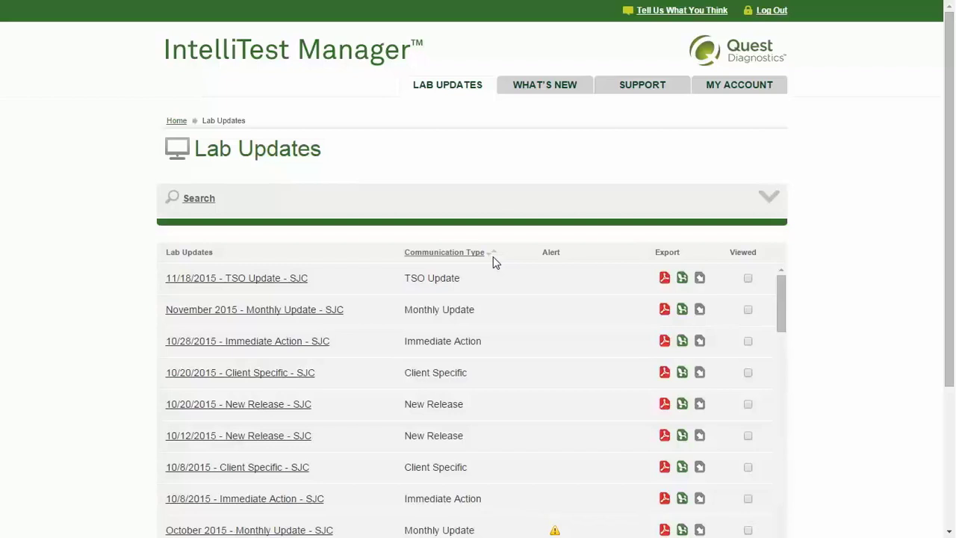
{"action": "scroll", "coordinate": [568, 302], "scroll_direction": "down", "scroll_amount": 5}
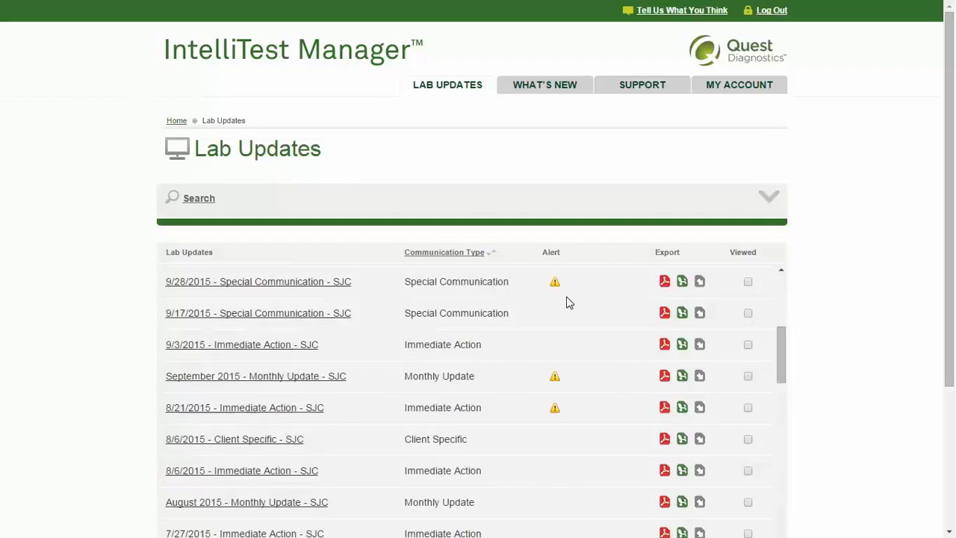
{"action": "mouse_move", "coordinate": [558, 288]}
Choose Cerner Millennium as export vendor for the 9/28/2015 Special Communication, close the dialog without exporting, and mark that update as viewed.
{"action": "left_click", "coordinate": [698, 283]}
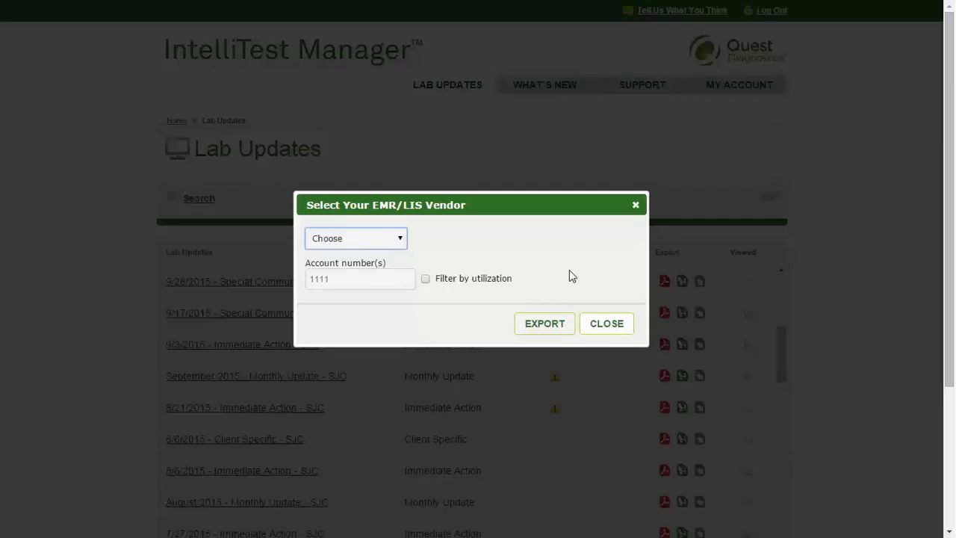
{"action": "left_click", "coordinate": [391, 243]}
{"action": "left_click", "coordinate": [384, 266]}
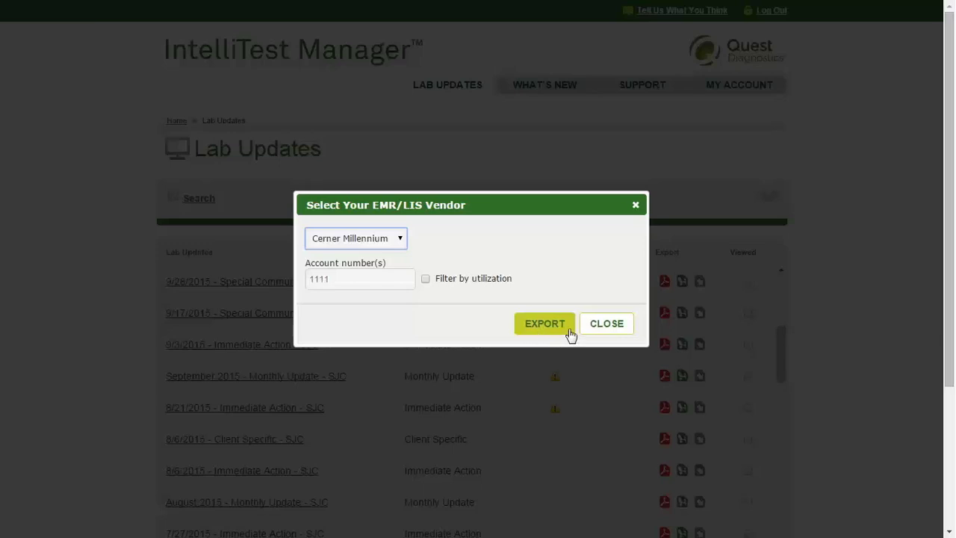
{"action": "left_click", "coordinate": [603, 326]}
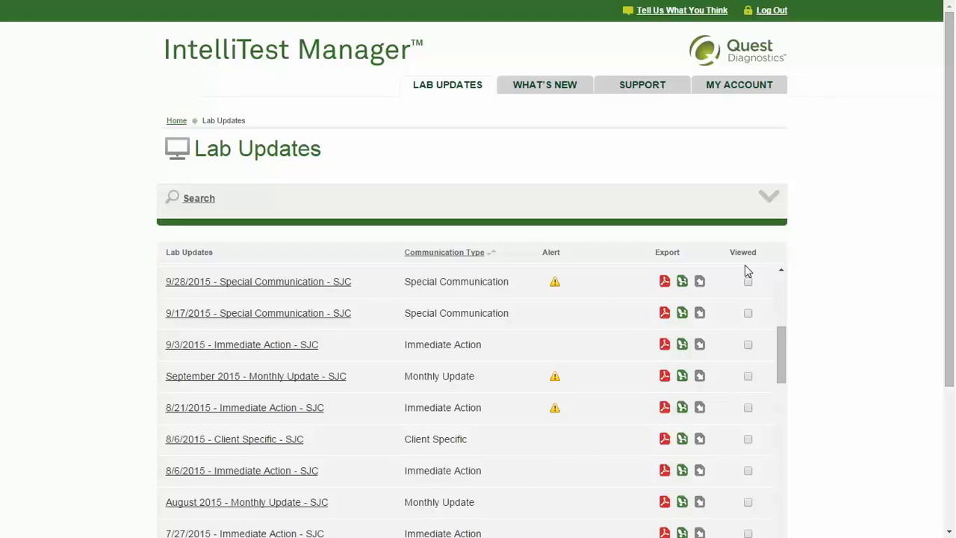
{"action": "left_click", "coordinate": [748, 283]}
Search the lab updates by effective date from 12/01/2015 to 12/31/2015.
{"action": "left_click", "coordinate": [192, 200]}
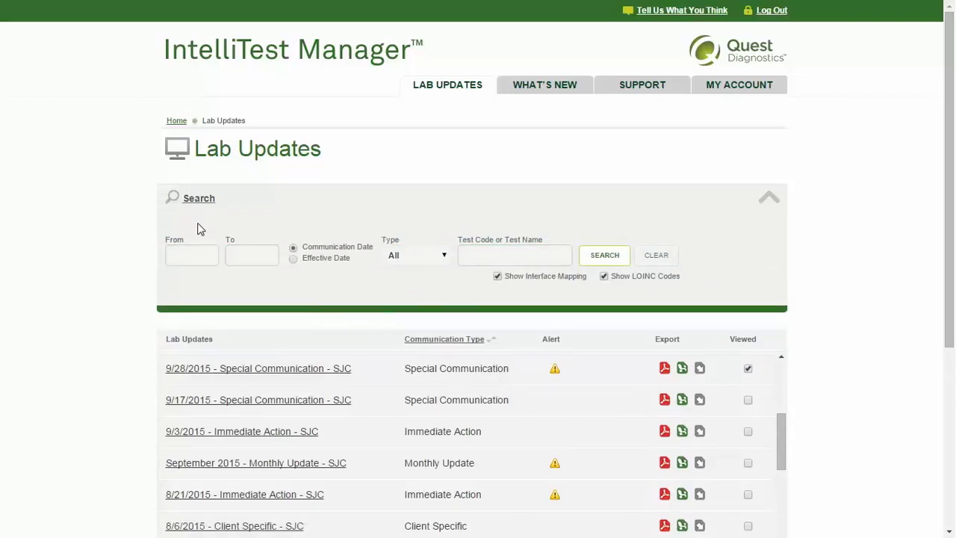
{"action": "left_click", "coordinate": [199, 256]}
{"action": "left_click", "coordinate": [243, 331]}
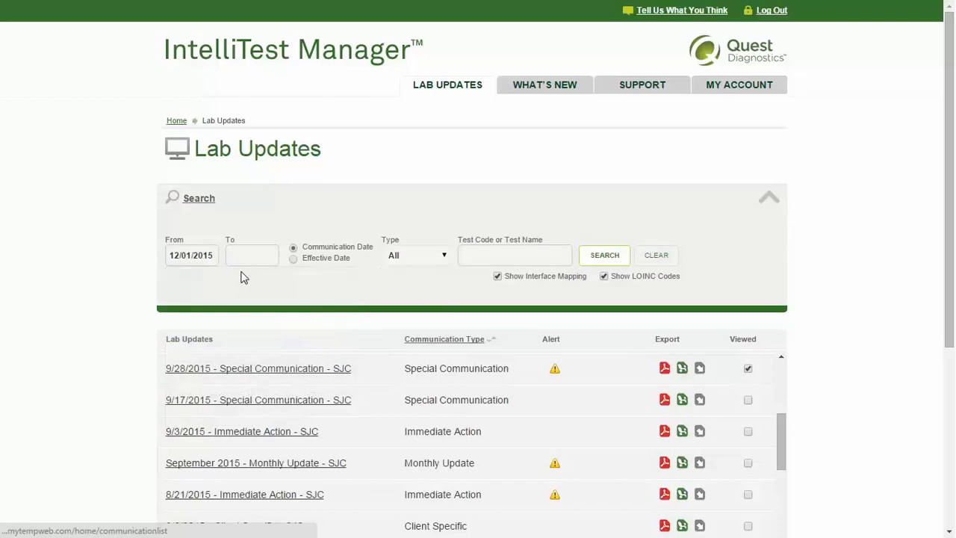
{"action": "left_click", "coordinate": [241, 256]}
{"action": "left_click", "coordinate": [369, 412]}
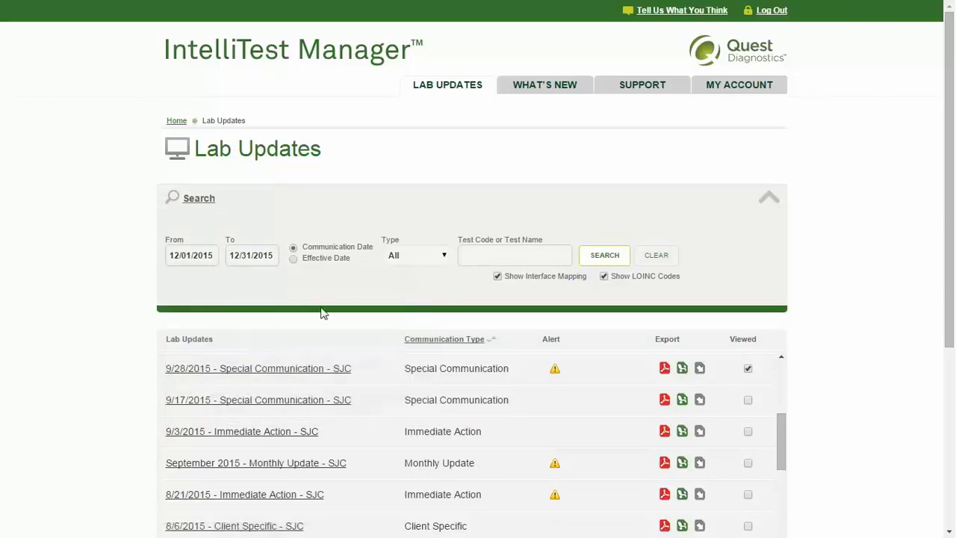
{"action": "left_click", "coordinate": [295, 261]}
{"action": "left_click", "coordinate": [582, 260]}
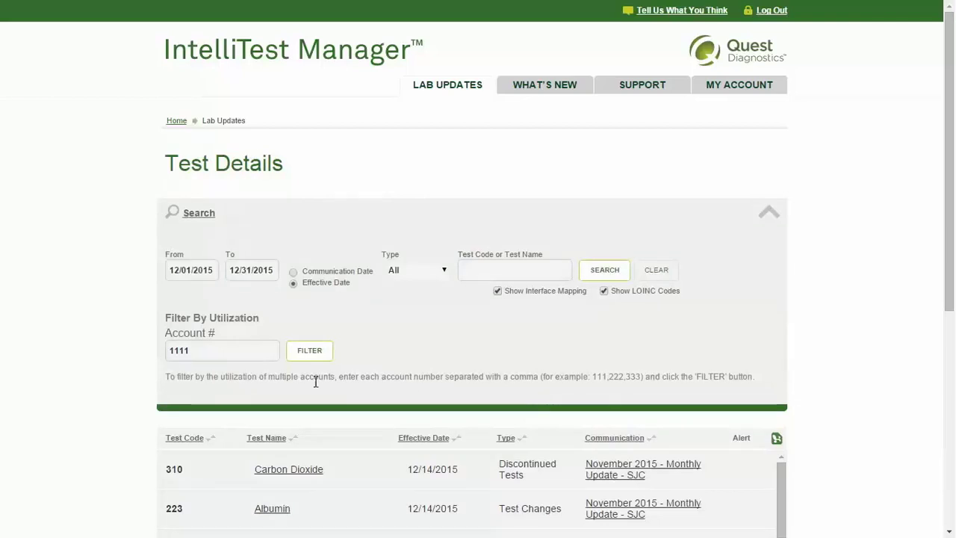
Limit the December 2015 test details search to the Test Changes type.
{"action": "left_click", "coordinate": [257, 349]}
{"action": "left_click", "coordinate": [416, 275]}
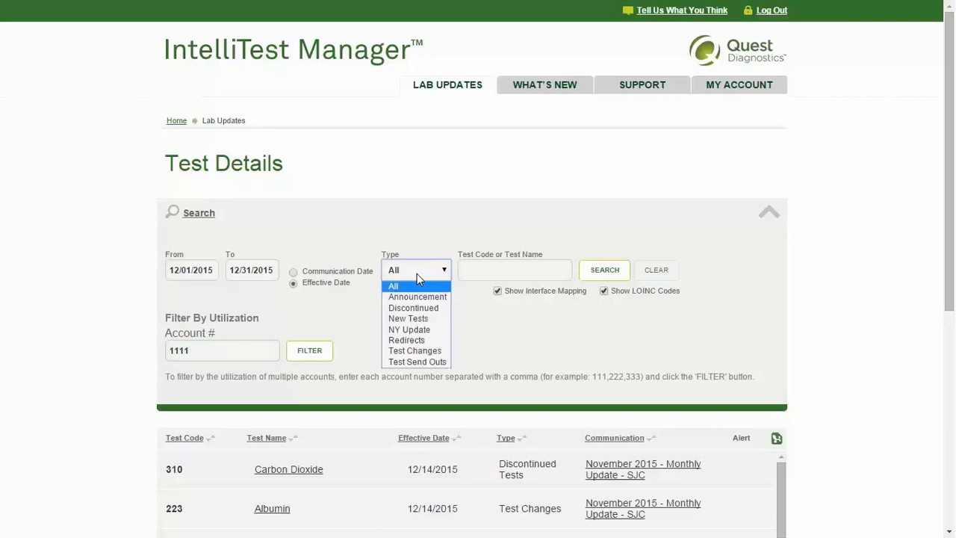
{"action": "left_click", "coordinate": [419, 351]}
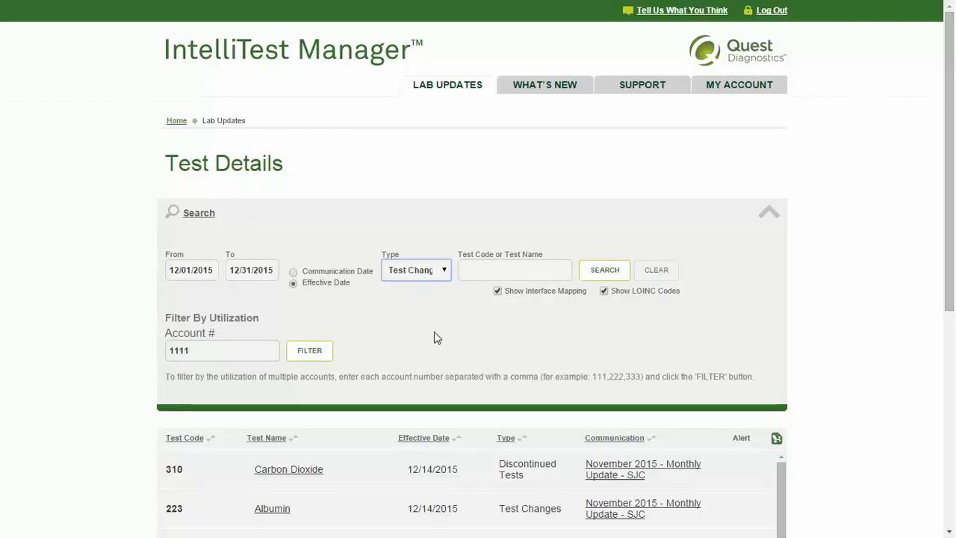
{"action": "left_click", "coordinate": [583, 271]}
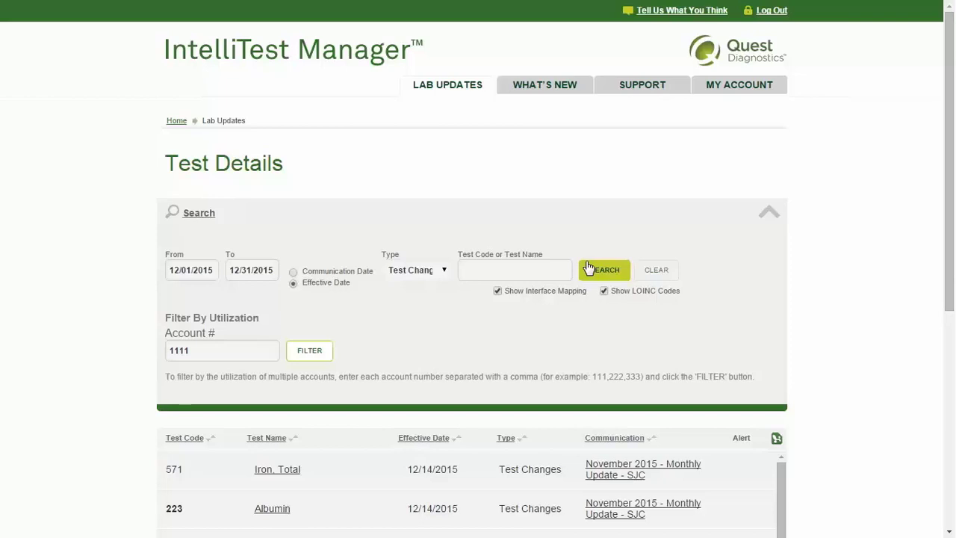
Clear the search criteria, search the lab updates for the test name "brca", and read the explanation of the Show LOINC Codes option.
{"action": "left_click", "coordinate": [649, 272]}
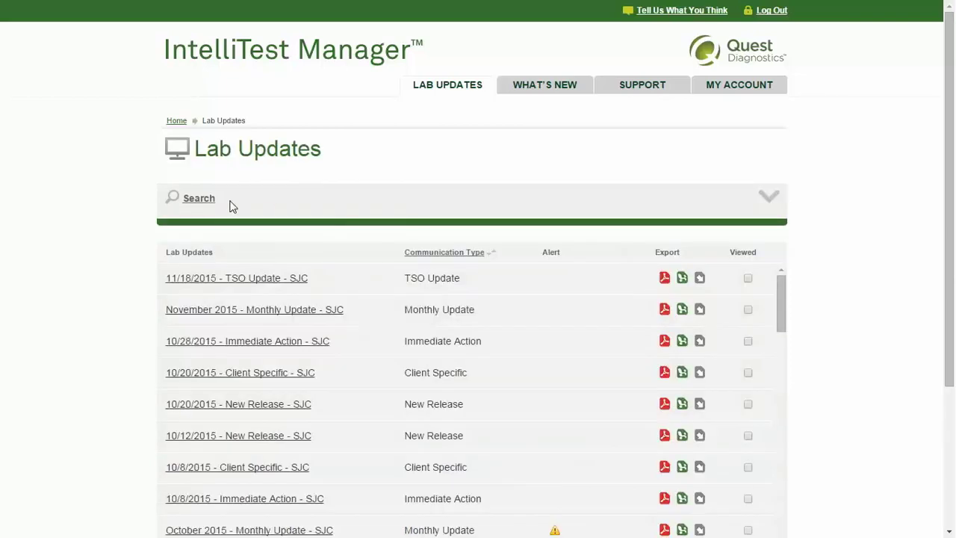
{"action": "left_click", "coordinate": [205, 203]}
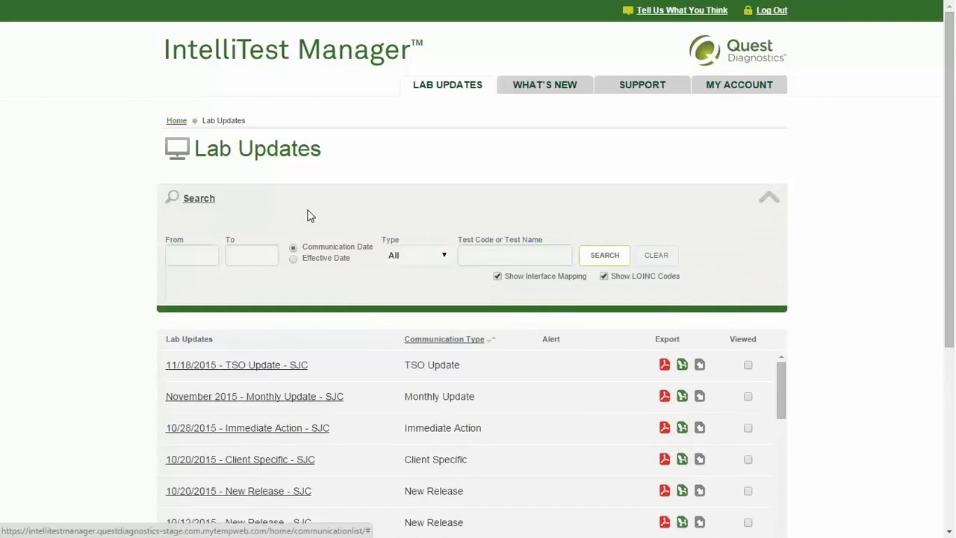
{"action": "left_click", "coordinate": [488, 250]}
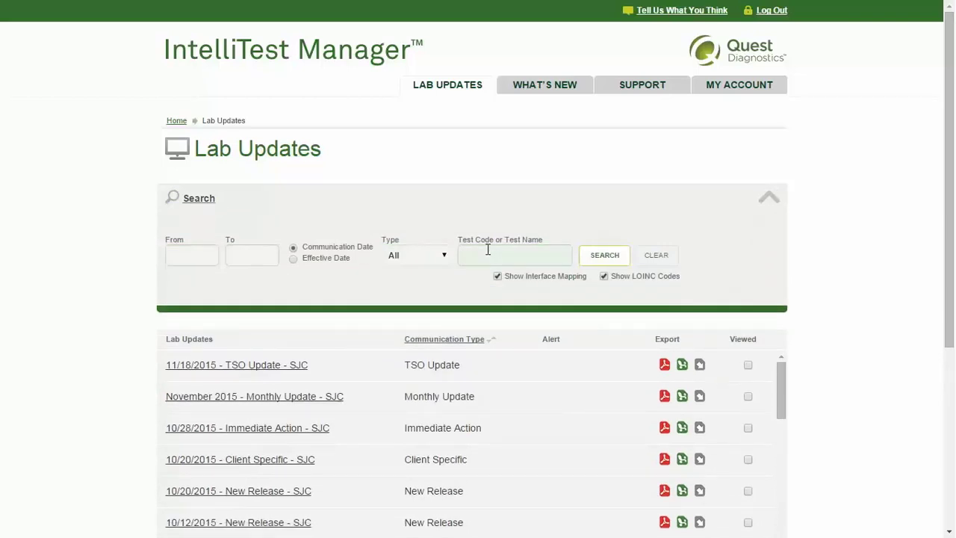
{"action": "type", "text": "brca"}
{"action": "left_click", "coordinate": [591, 266]}
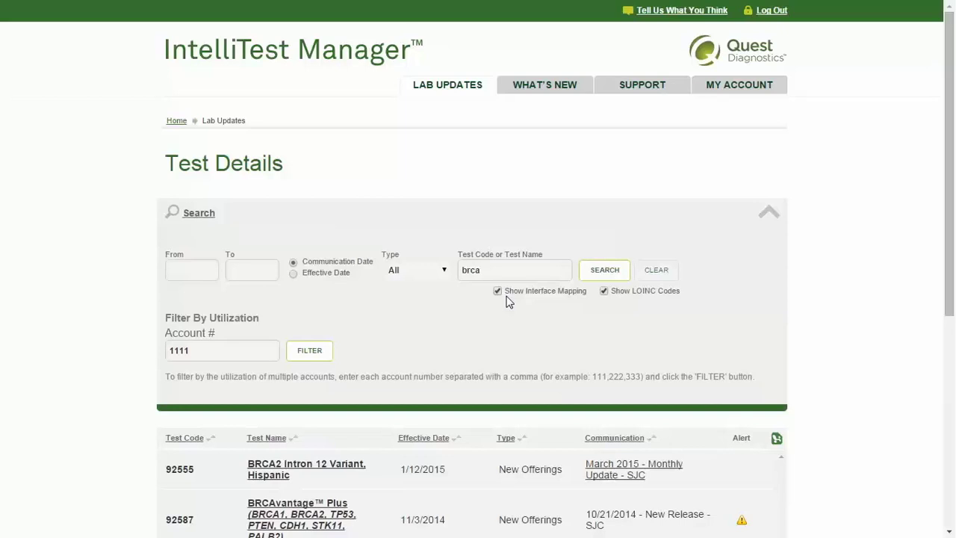
{"action": "mouse_move", "coordinate": [597, 299]}
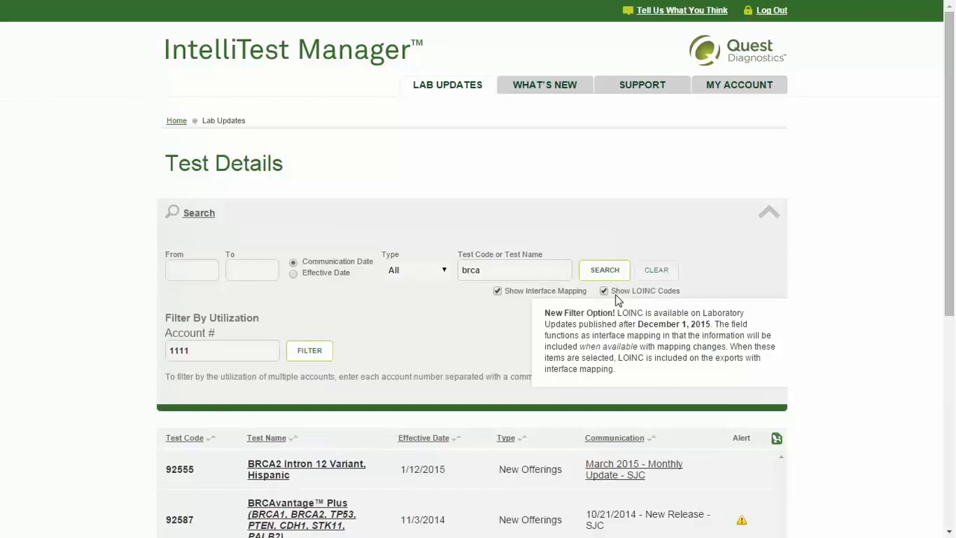
Return to the Lab Updates list and open the September 2015 - Monthly Update - SJC.
{"action": "left_click", "coordinate": [447, 84]}
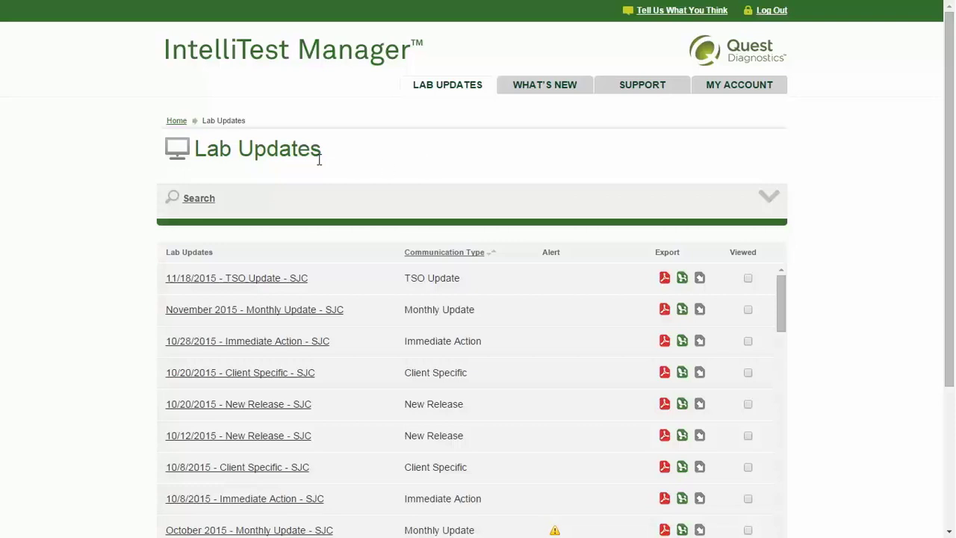
{"action": "scroll", "coordinate": [349, 324], "scroll_direction": "down", "scroll_amount": 10}
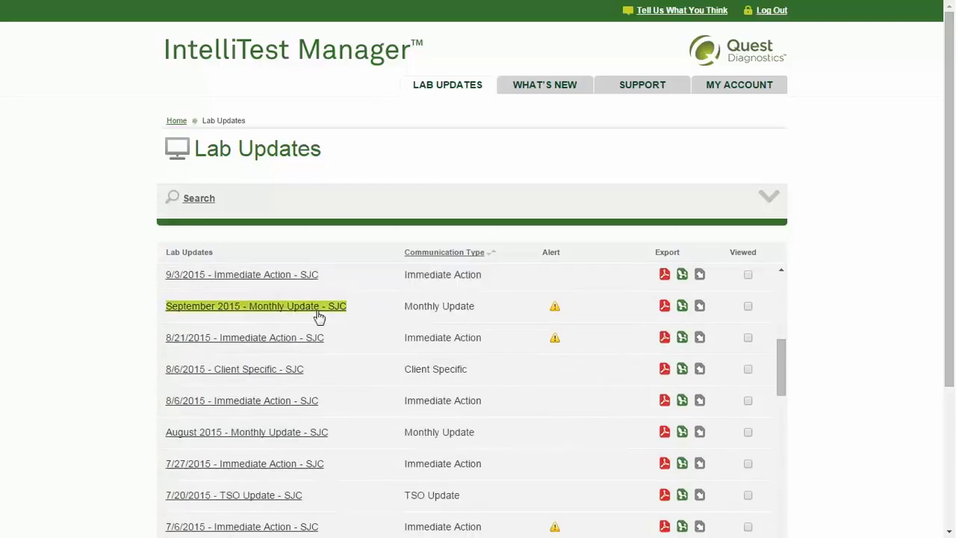
{"action": "left_click", "coordinate": [316, 308]}
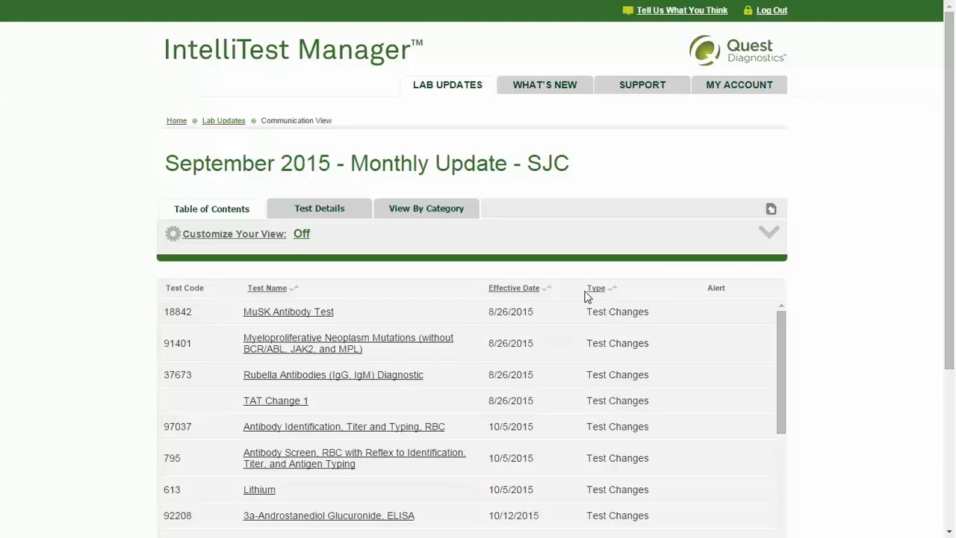
Review the update information for Direct Antiglobulin with Reflex Anti C3, Anti IgG and for Hepatitis C Viral RNA NS3 Drug Resistance, closing each.
{"action": "scroll", "coordinate": [586, 297], "scroll_direction": "down", "scroll_amount": 5}
{"action": "scroll", "coordinate": [586, 297], "scroll_direction": "down", "scroll_amount": 5}
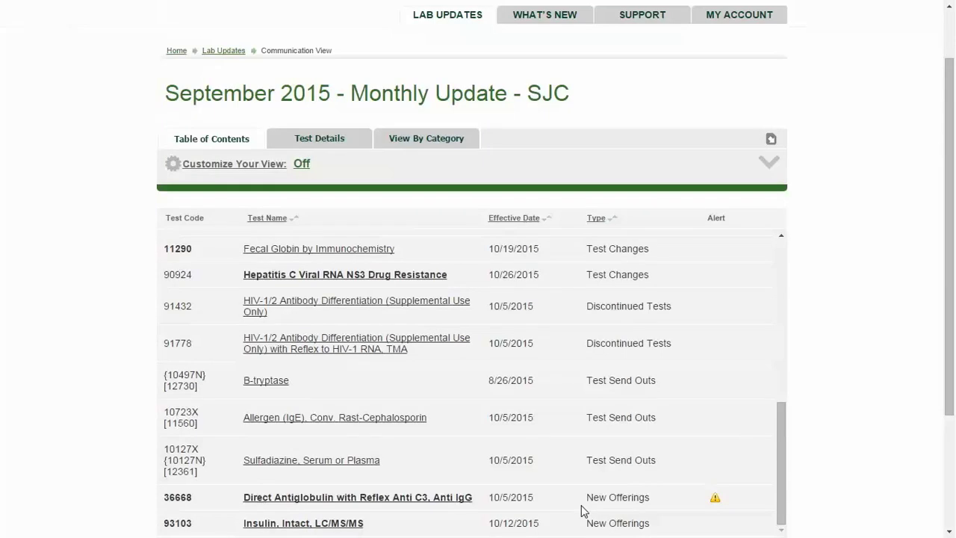
{"action": "left_click", "coordinate": [446, 497]}
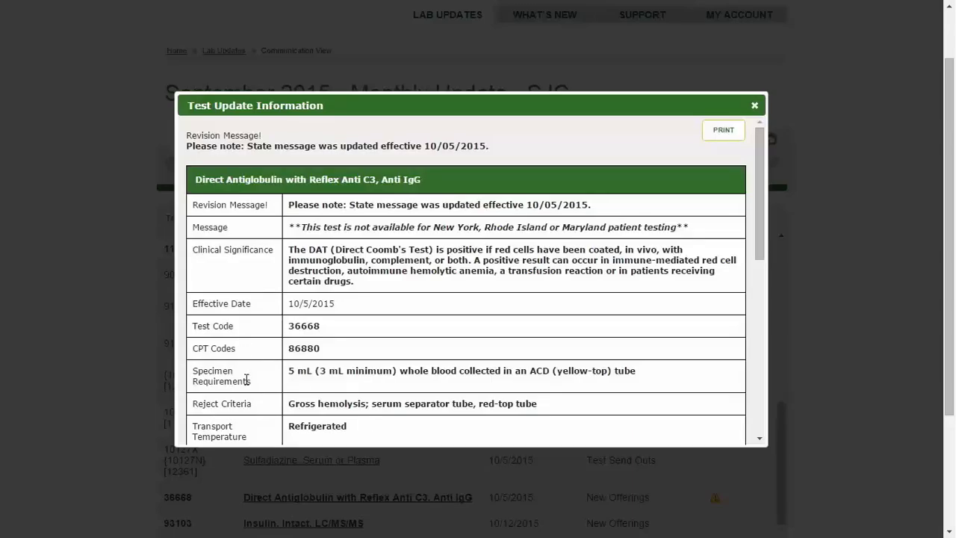
{"action": "scroll", "coordinate": [271, 423], "scroll_direction": "down", "scroll_amount": 4}
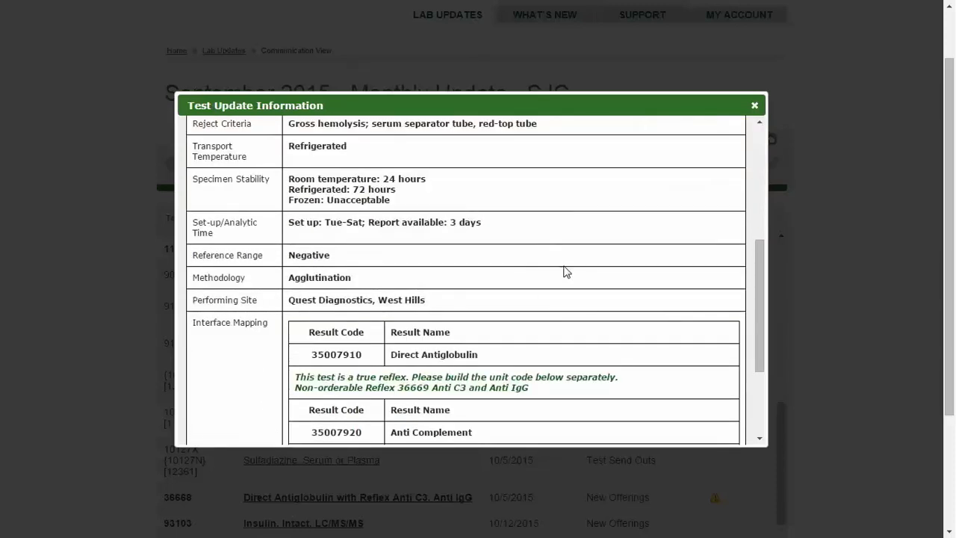
{"action": "left_click", "coordinate": [754, 104]}
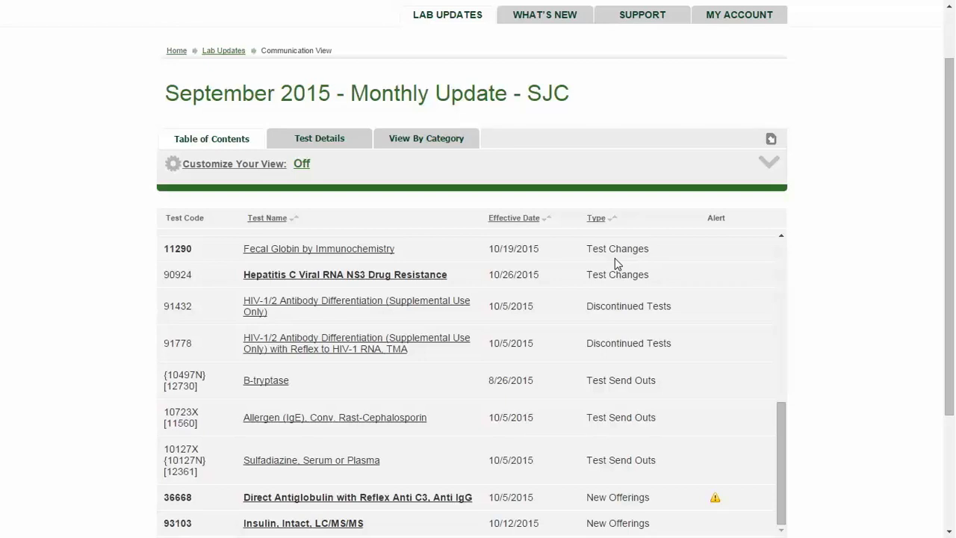
{"action": "left_click", "coordinate": [299, 278]}
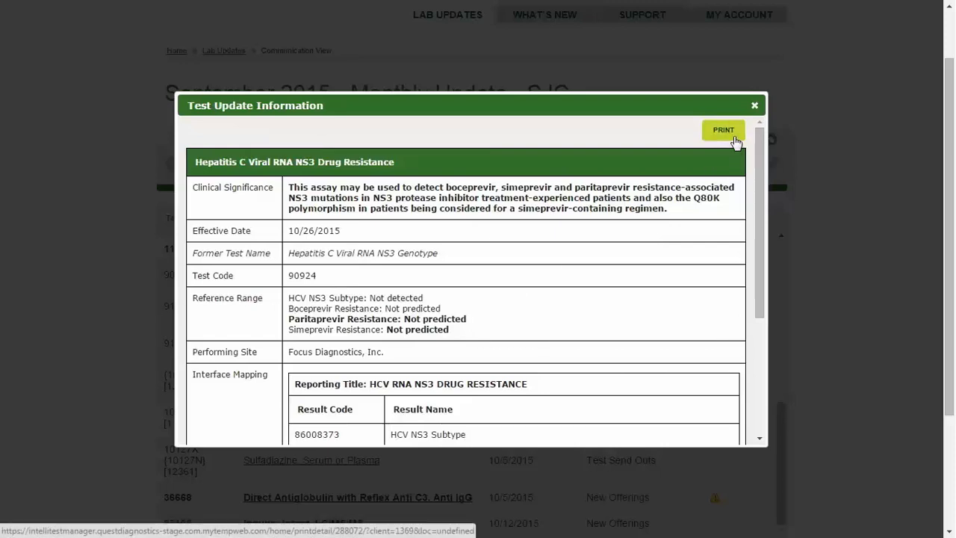
{"action": "left_click", "coordinate": [754, 106]}
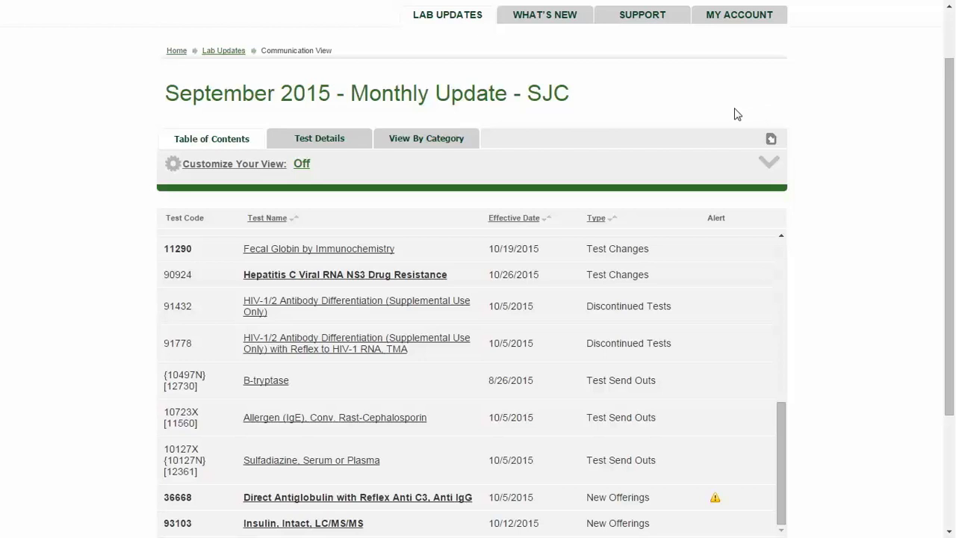
Review the test details of the September 2015 - Monthly Update - SJC, including the revision message and New Test Offerings.
{"action": "left_click", "coordinate": [331, 146]}
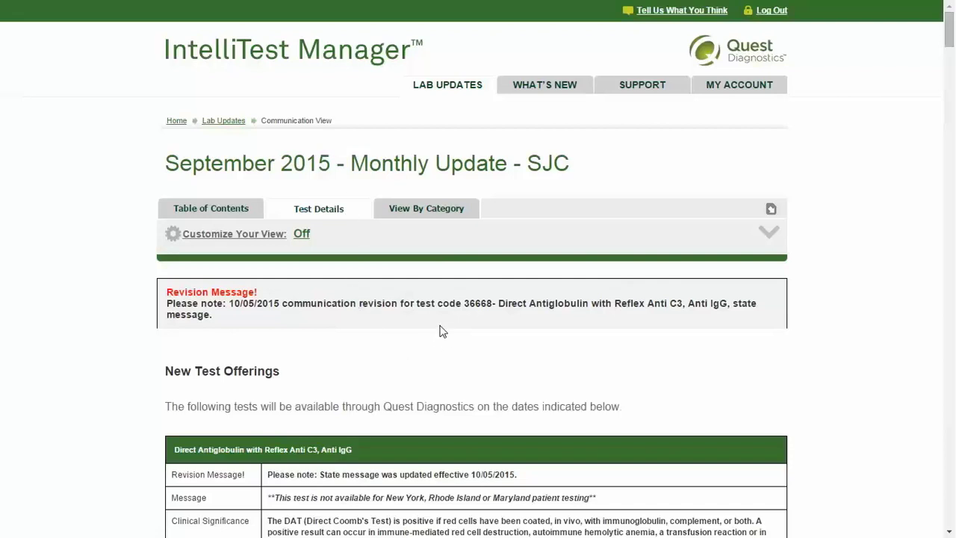
{"action": "scroll", "coordinate": [419, 372], "scroll_direction": "down", "scroll_amount": 9}
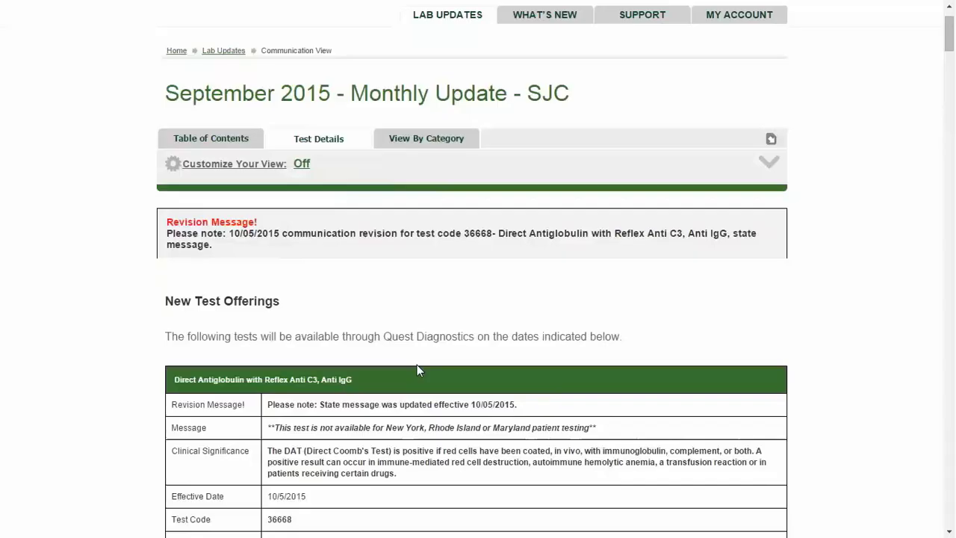
{"action": "scroll", "coordinate": [419, 370], "scroll_direction": "up", "scroll_amount": 9}
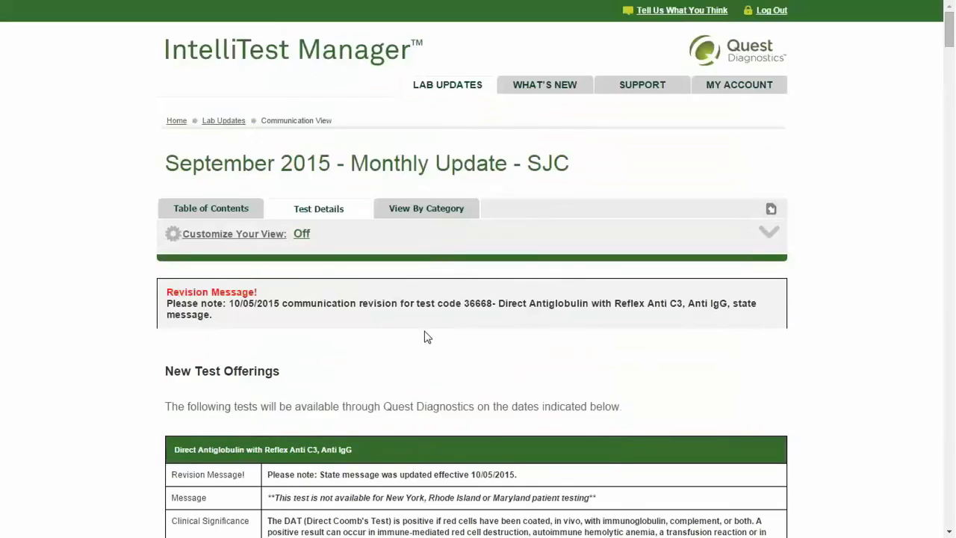
View the September 2015 update by category and sort its tests by the Interface Mapping category in both directions.
{"action": "left_click", "coordinate": [430, 215]}
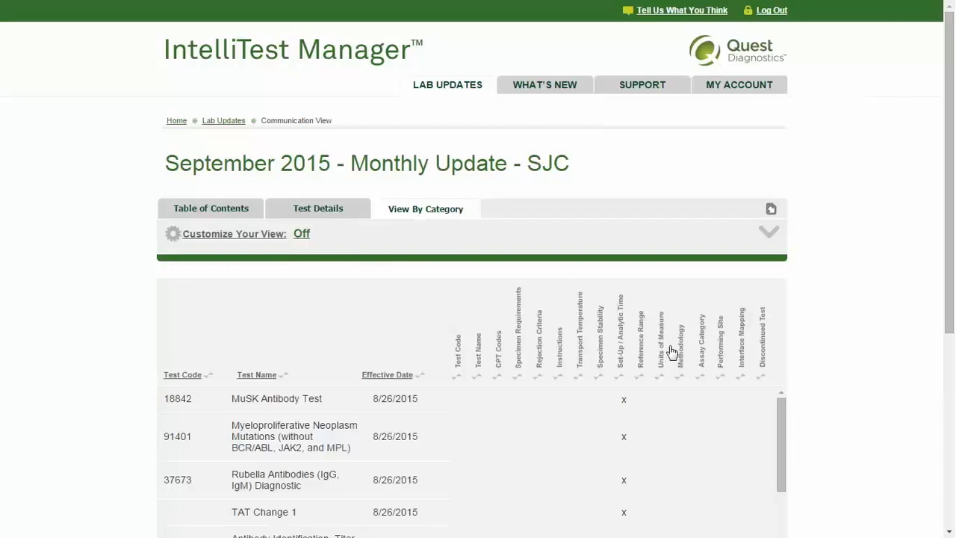
{"action": "left_click", "coordinate": [741, 382]}
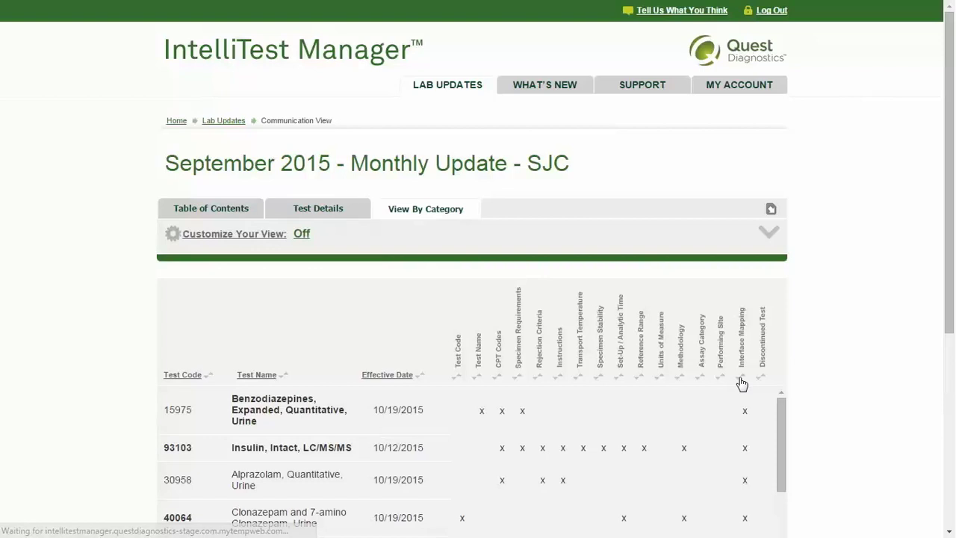
{"action": "left_click", "coordinate": [741, 384]}
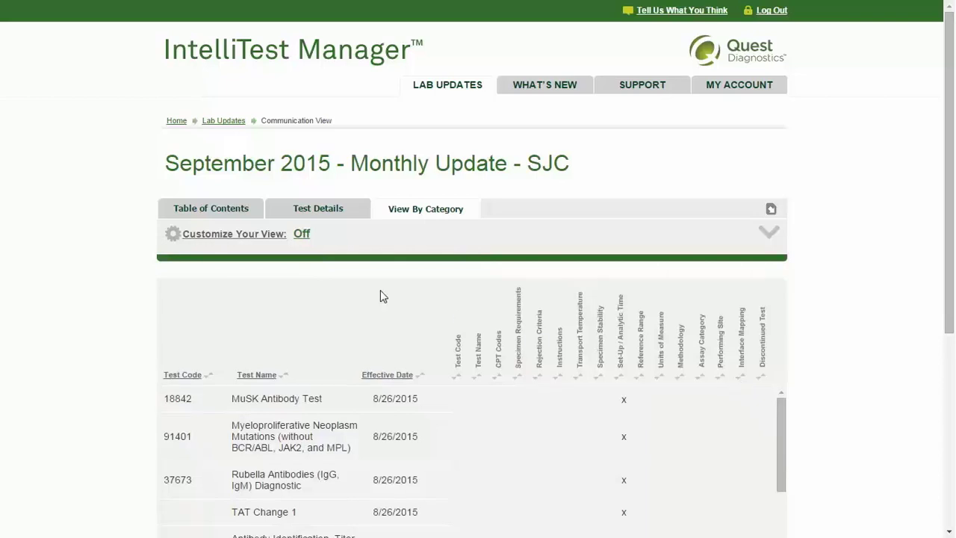
Customize the September 2015 update view to leave out the Additional Information and Always Message fields, and collapse the customization options.
{"action": "left_click", "coordinate": [227, 244]}
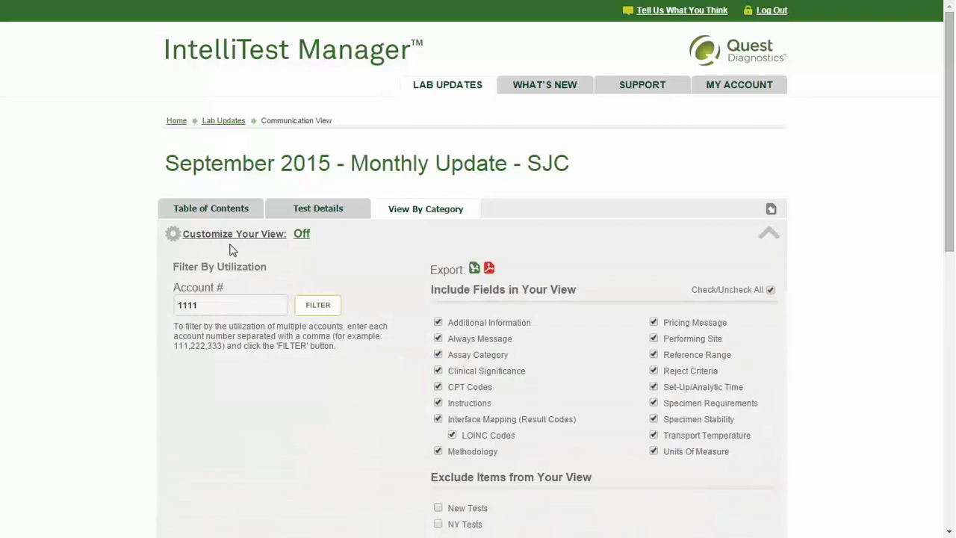
{"action": "left_click", "coordinate": [438, 322]}
{"action": "left_click", "coordinate": [438, 345]}
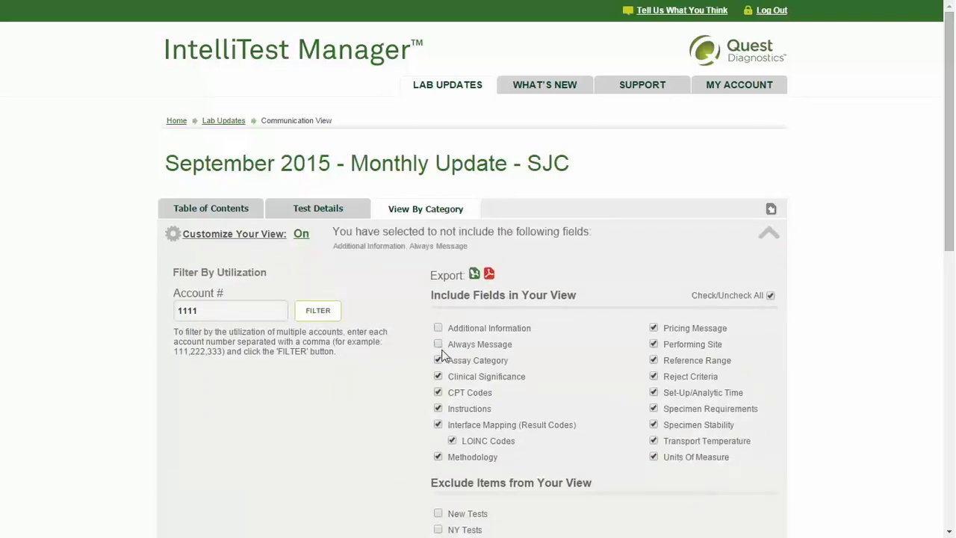
{"action": "left_click", "coordinate": [439, 363]}
{"action": "left_click", "coordinate": [438, 361]}
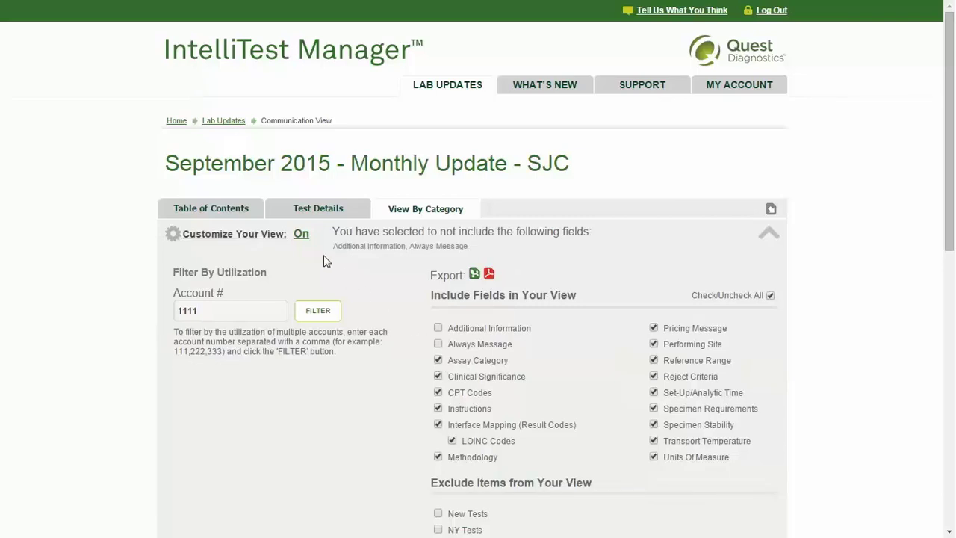
{"action": "left_click", "coordinate": [244, 247]}
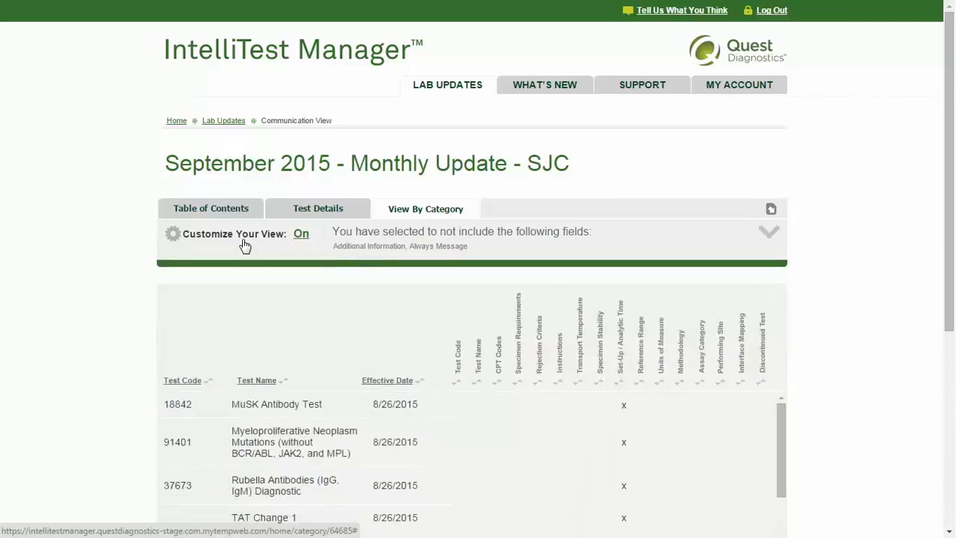
Filter the September 2015 update by utilization for the client account number already filled in.
{"action": "left_click", "coordinate": [244, 247]}
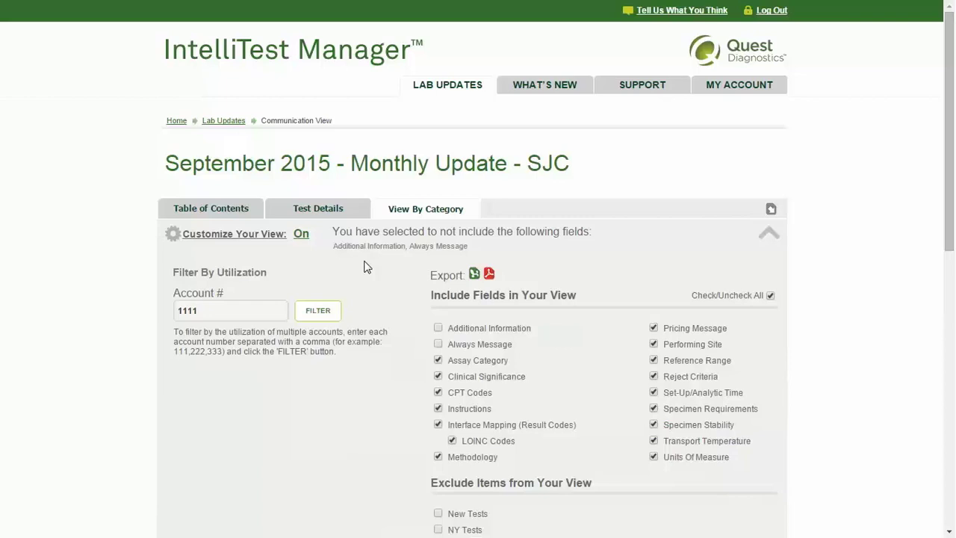
{"action": "left_click", "coordinate": [225, 312]}
{"action": "left_click", "coordinate": [309, 318]}
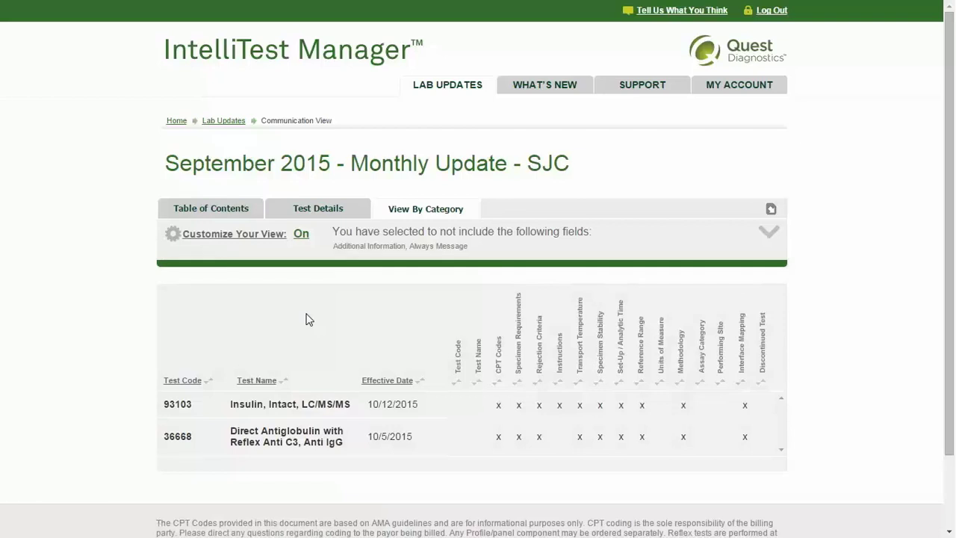
Examine the field, exclusion and export options for the customized view, and close the update's PDF after viewing it.
{"action": "left_click", "coordinate": [265, 237]}
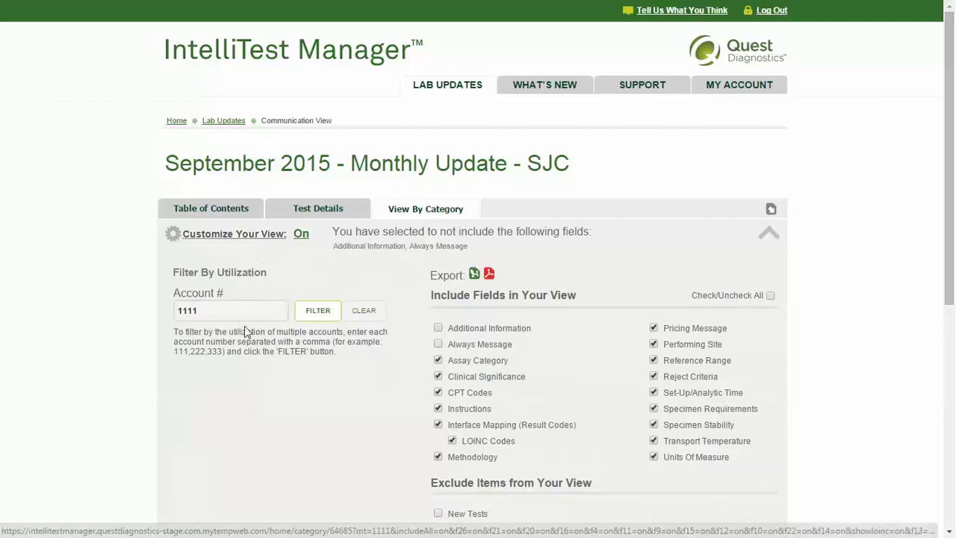
{"action": "scroll", "coordinate": [389, 377], "scroll_direction": "down", "scroll_amount": 2}
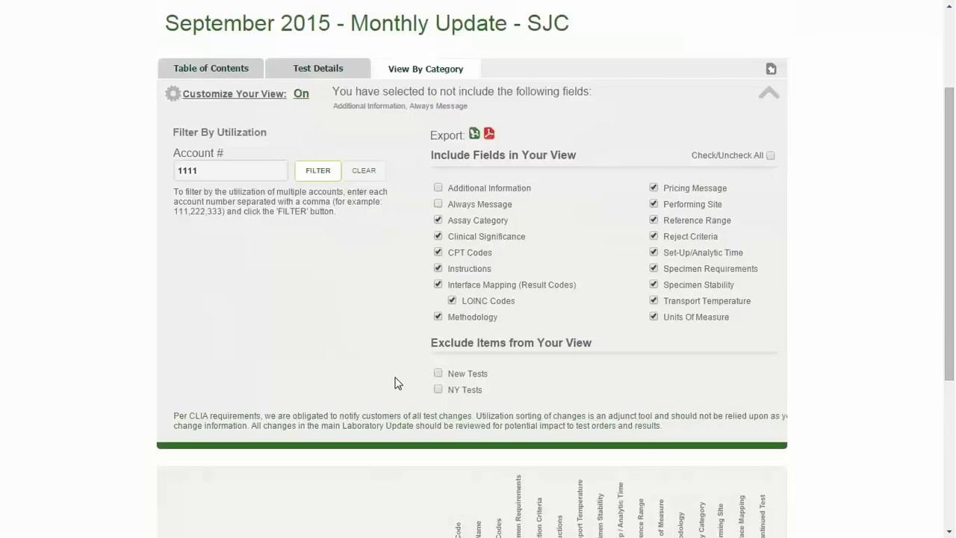
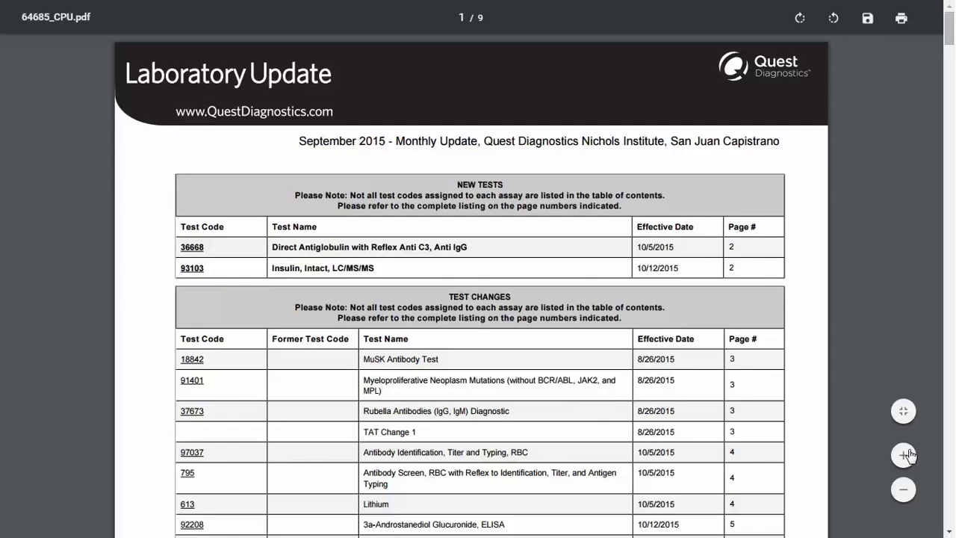
{"action": "key", "text": "ctrl+w"}
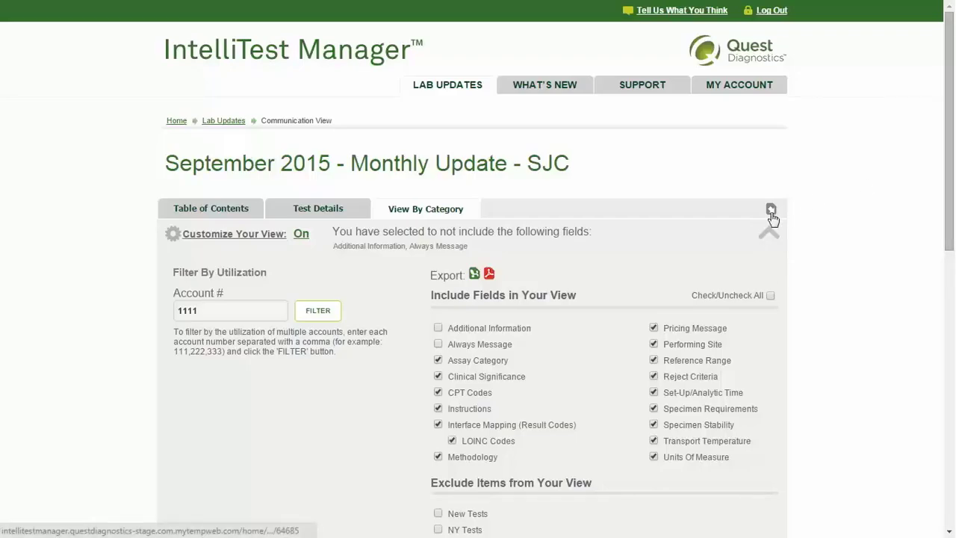
Check the September update's EMR/LIS vendor export with Cerner Millennium without exporting, and open the vendor export for 11/18/2015 - TSO Update - SJC.
{"action": "left_click", "coordinate": [772, 213]}
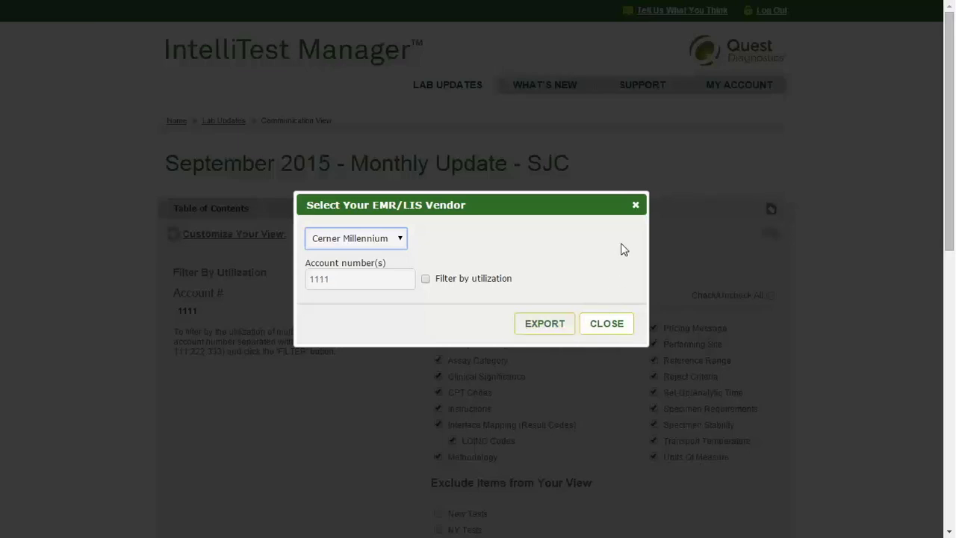
{"action": "left_click", "coordinate": [635, 206]}
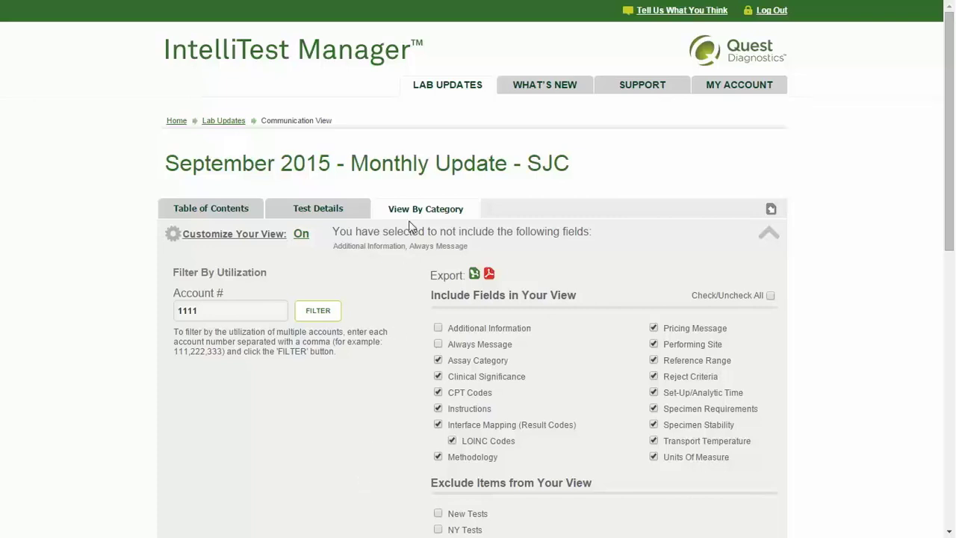
{"action": "left_click", "coordinate": [431, 88]}
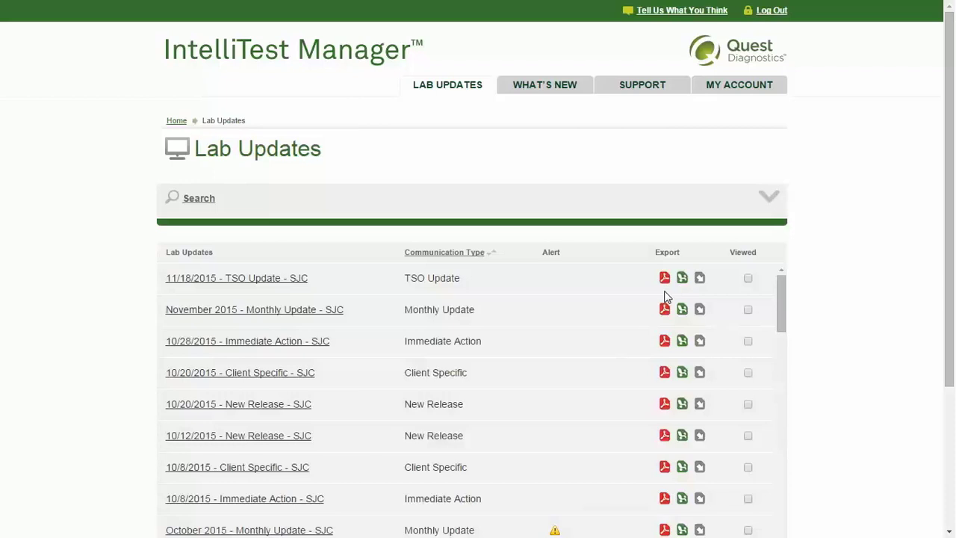
{"action": "left_click", "coordinate": [701, 279]}
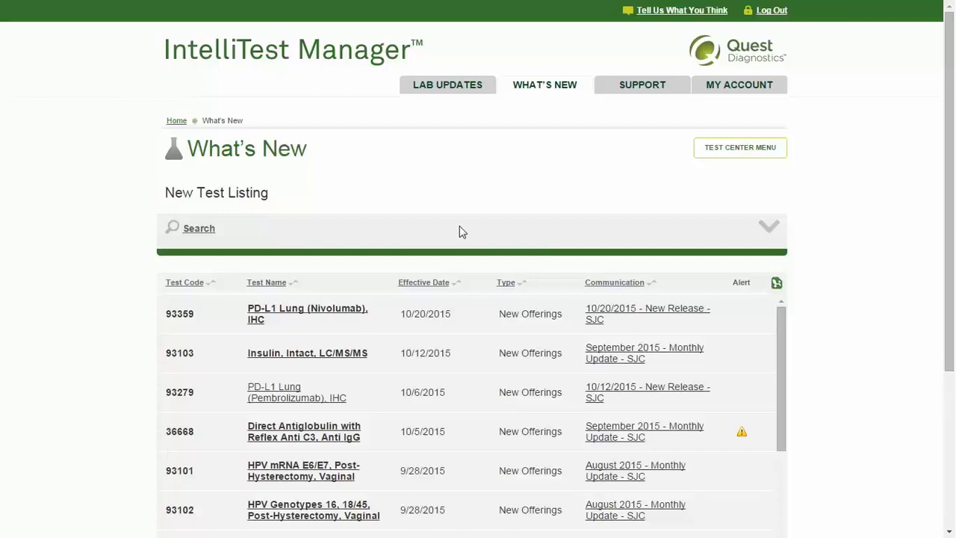
Examine the search criteria available for the New Test Listing in What's New, and collapse them.
{"action": "left_click", "coordinate": [190, 239]}
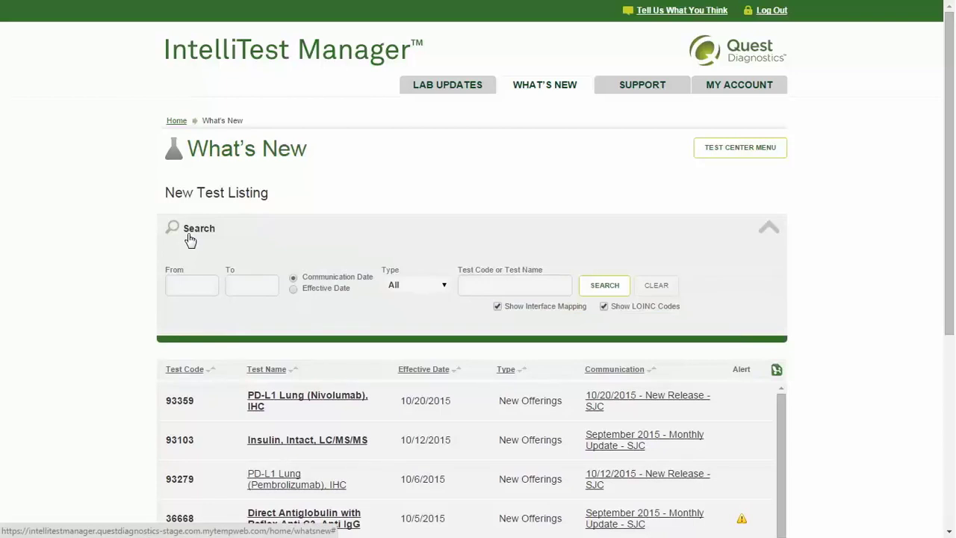
{"action": "left_click", "coordinate": [480, 280]}
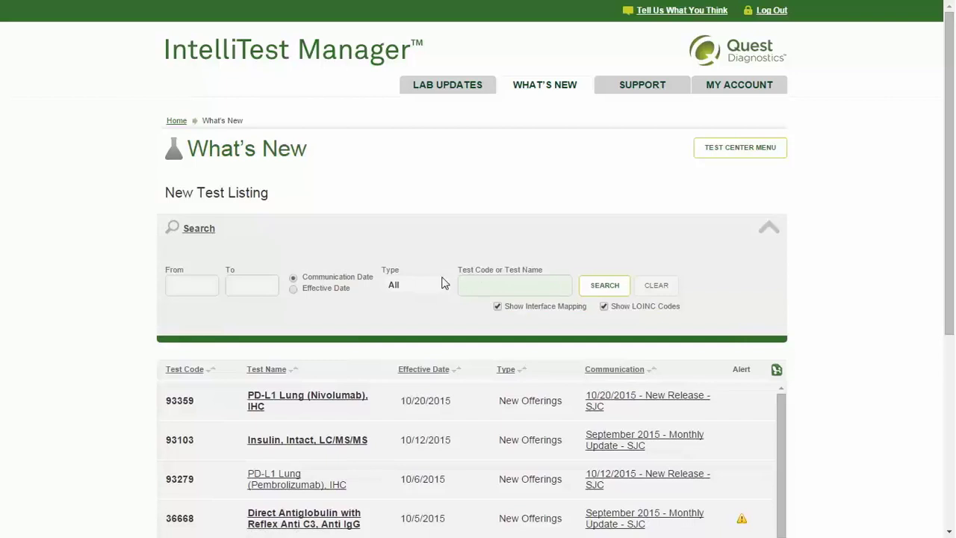
{"action": "left_click", "coordinate": [194, 231]}
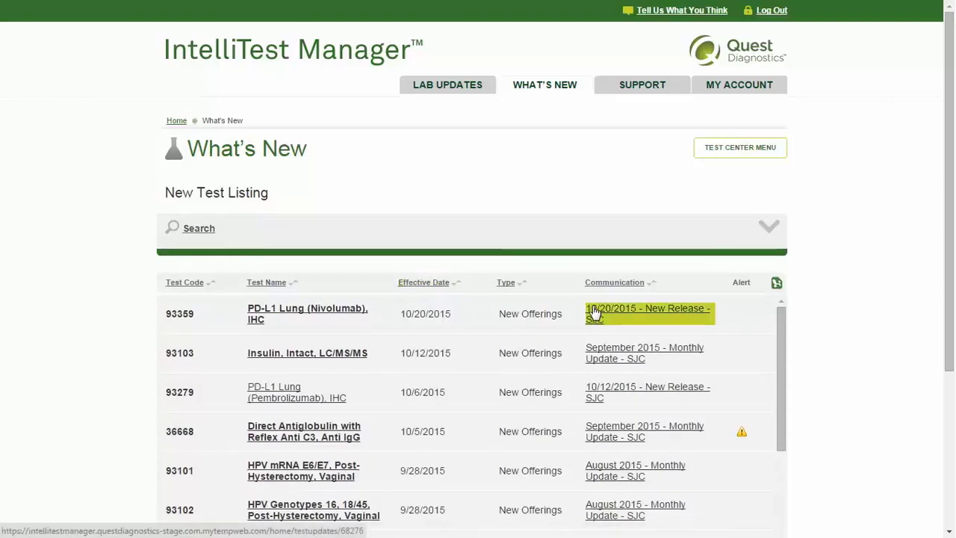
Review the update information for PD-L1 Lung (Nivolumab), IHC, close it, and open the Test Center menu.
{"action": "left_click", "coordinate": [354, 315]}
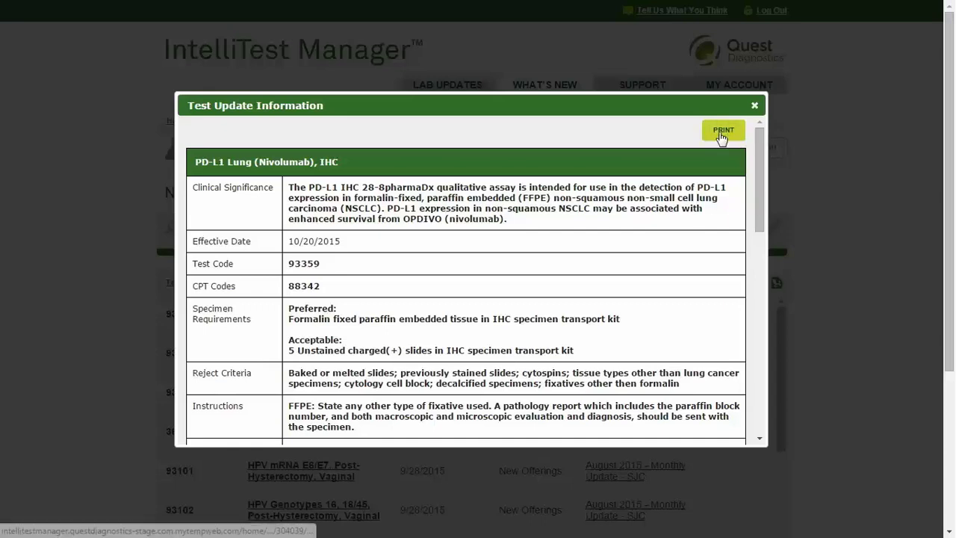
{"action": "left_click", "coordinate": [754, 106]}
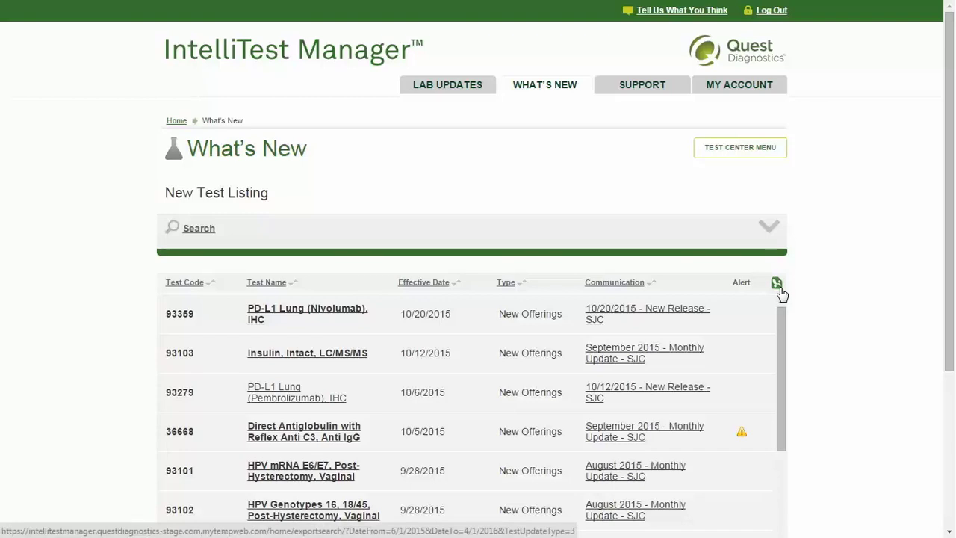
{"action": "left_click", "coordinate": [739, 148]}
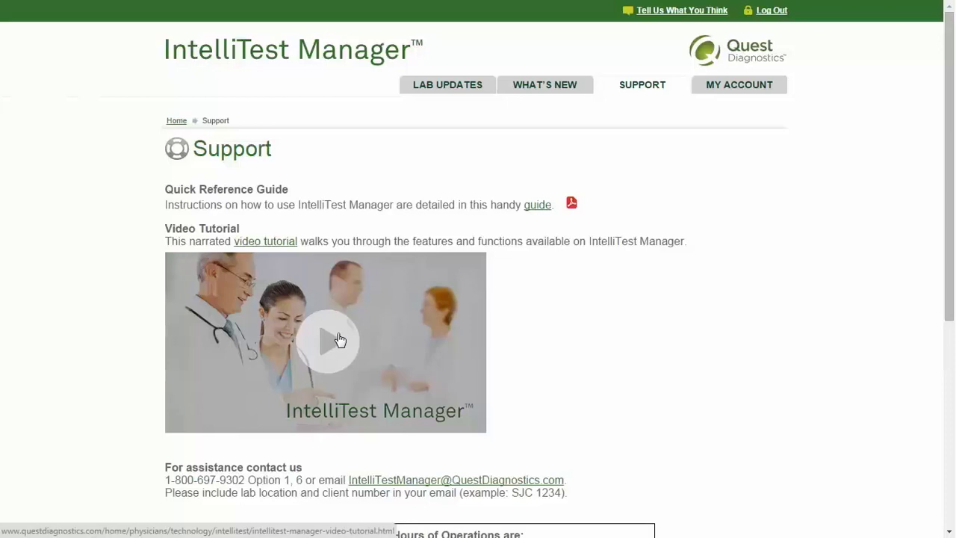
Read the Support page's guide, video tutorial, contact details and helpdesk hours.
{"action": "scroll", "coordinate": [331, 336], "scroll_direction": "down", "scroll_amount": 3}
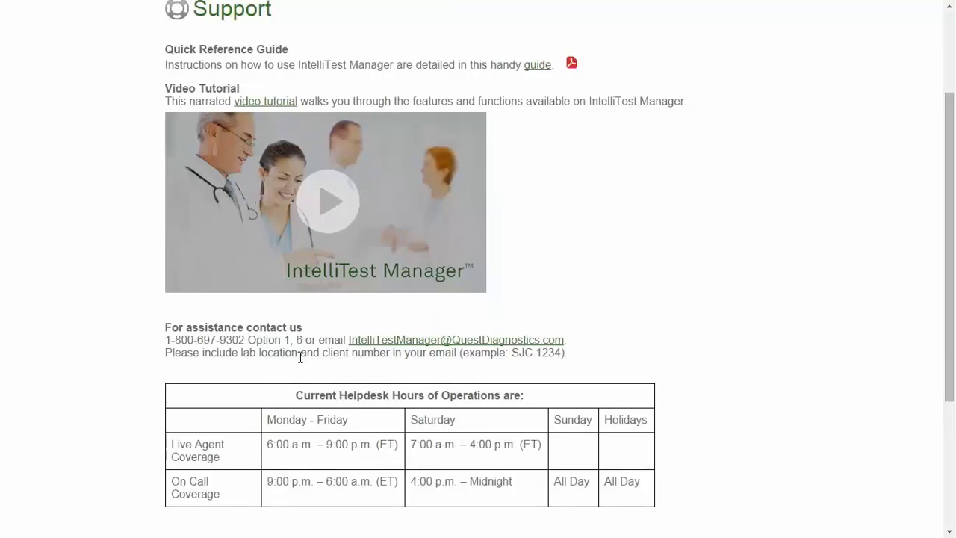
{"action": "scroll", "coordinate": [300, 357], "scroll_direction": "down", "scroll_amount": 2}
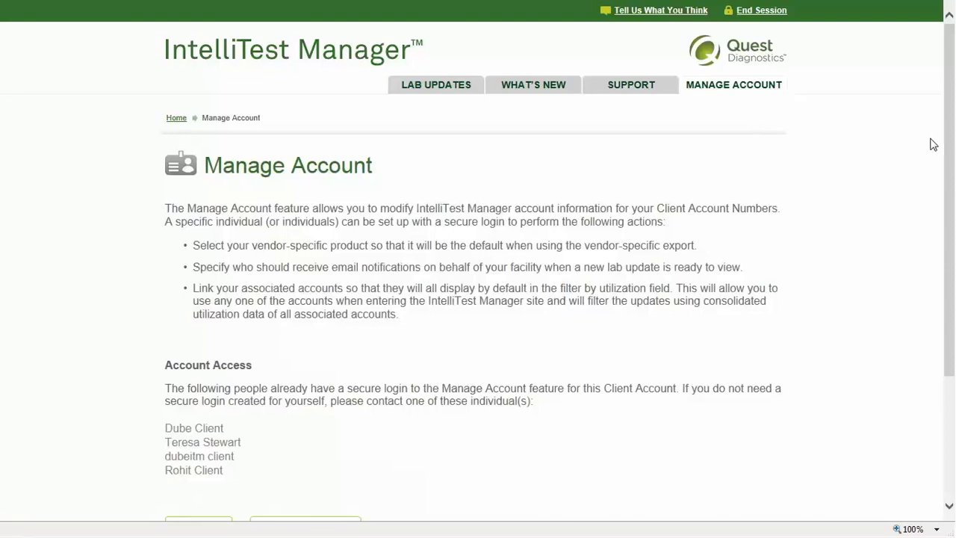
Log in to the Manage Account feature with the username and account password.
{"action": "left_click_drag", "start_coordinate": [947, 142], "coordinate": [950, 237]}
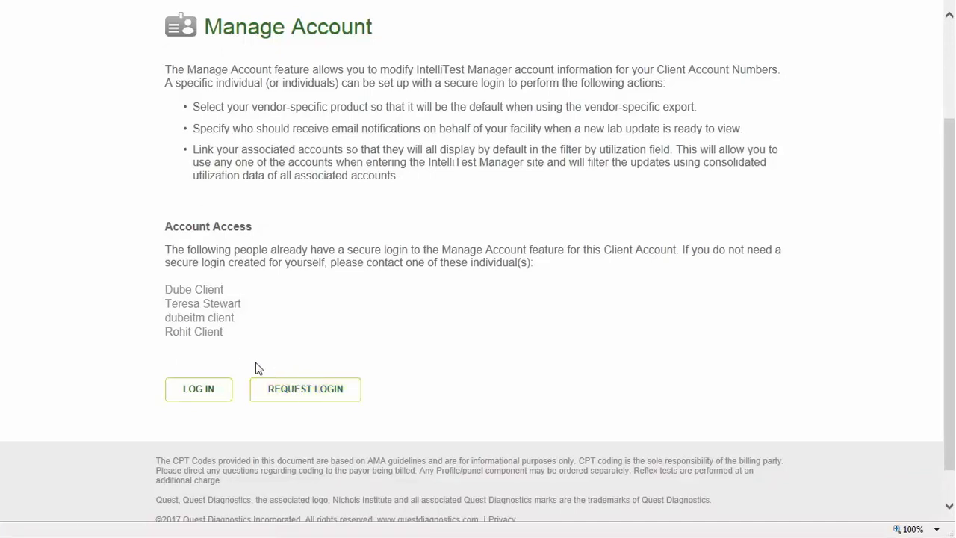
{"action": "left_click", "coordinate": [199, 390]}
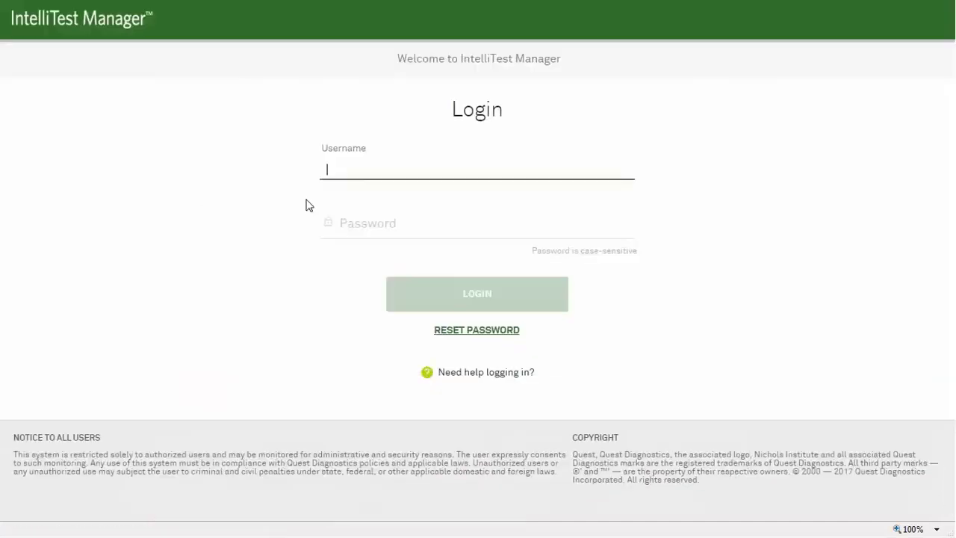
{"action": "type", "text": "testuser"}
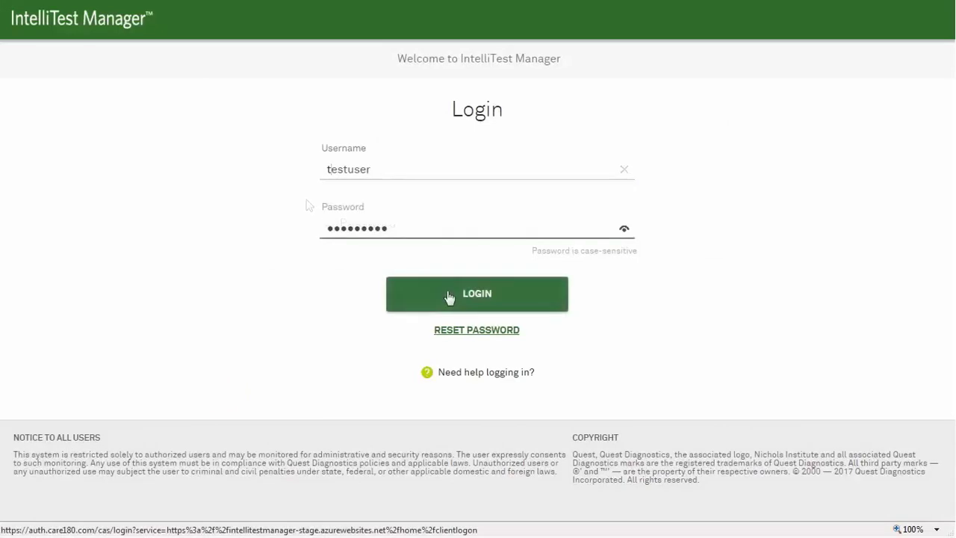
{"action": "left_click", "coordinate": [449, 297]}
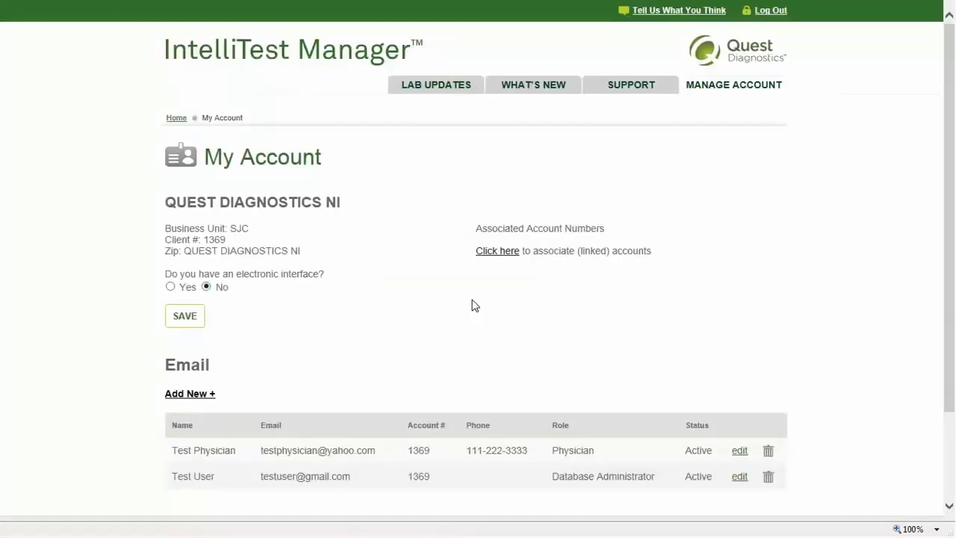
Save the electronic interface setting as Yes with Cerner Millennium as vendor product, and submit two SJC account numbers for linking.
{"action": "left_click", "coordinate": [171, 287]}
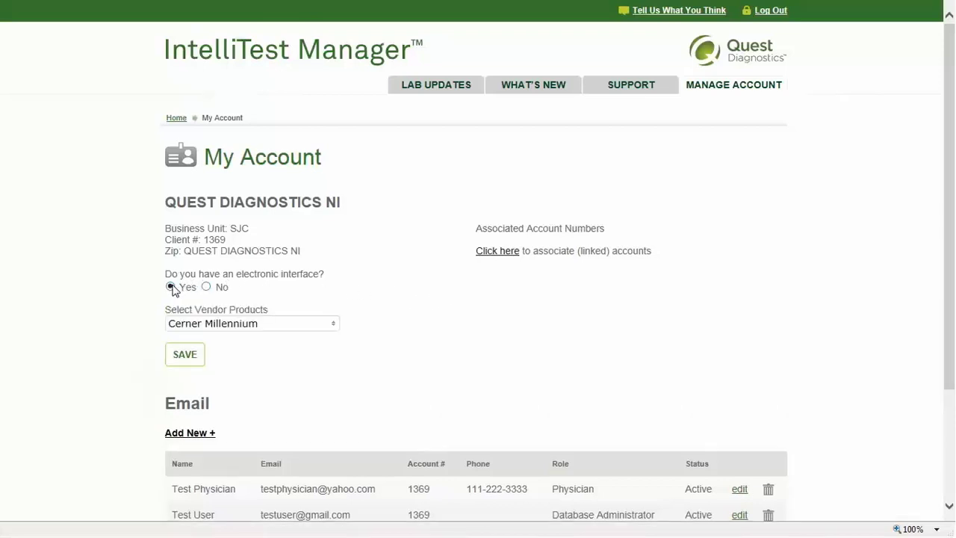
{"action": "left_click", "coordinate": [187, 357]}
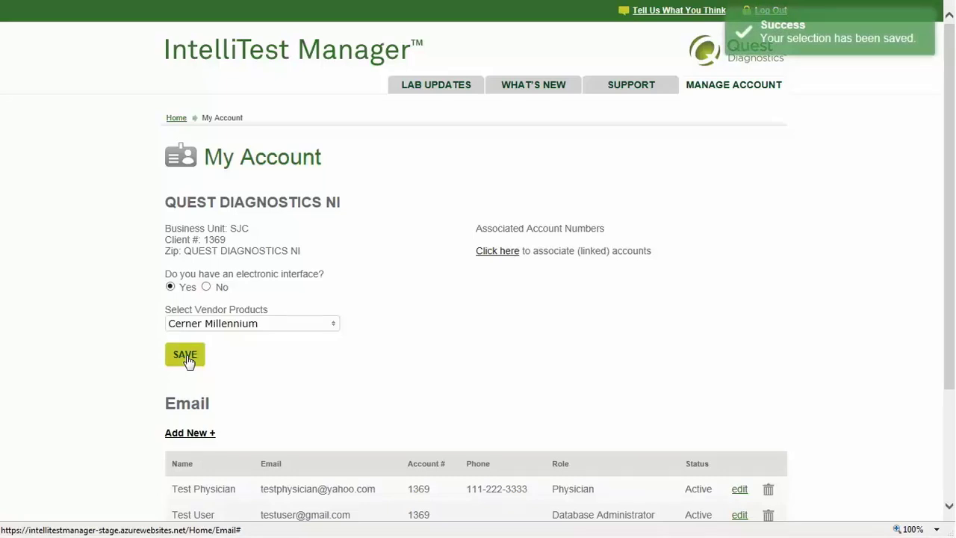
{"action": "left_click", "coordinate": [498, 253]}
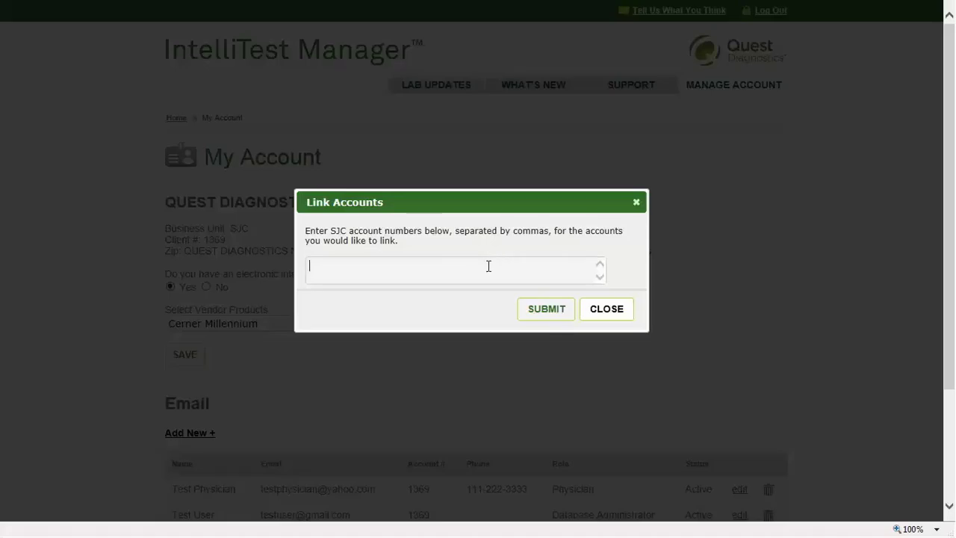
{"action": "type", "text": "12345,6789"}
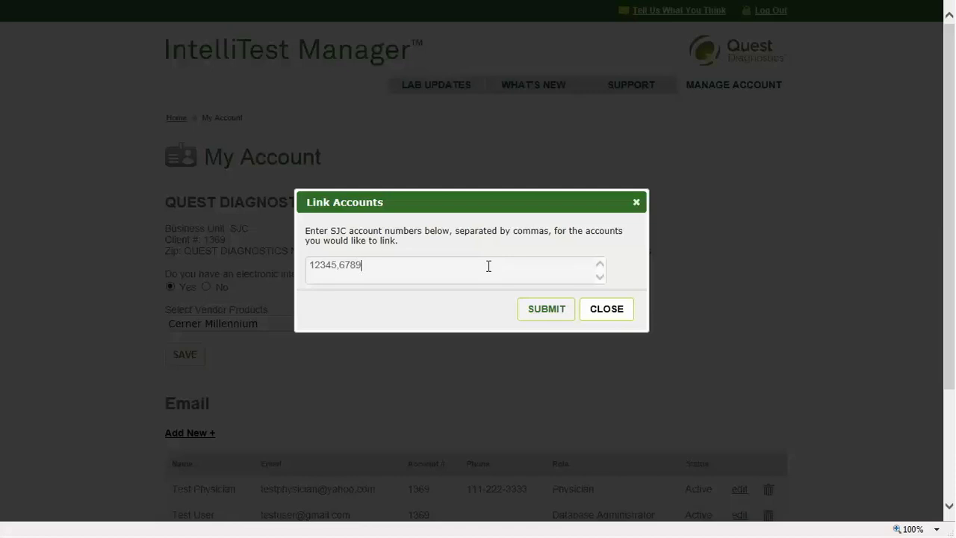
{"action": "left_click", "coordinate": [540, 311]}
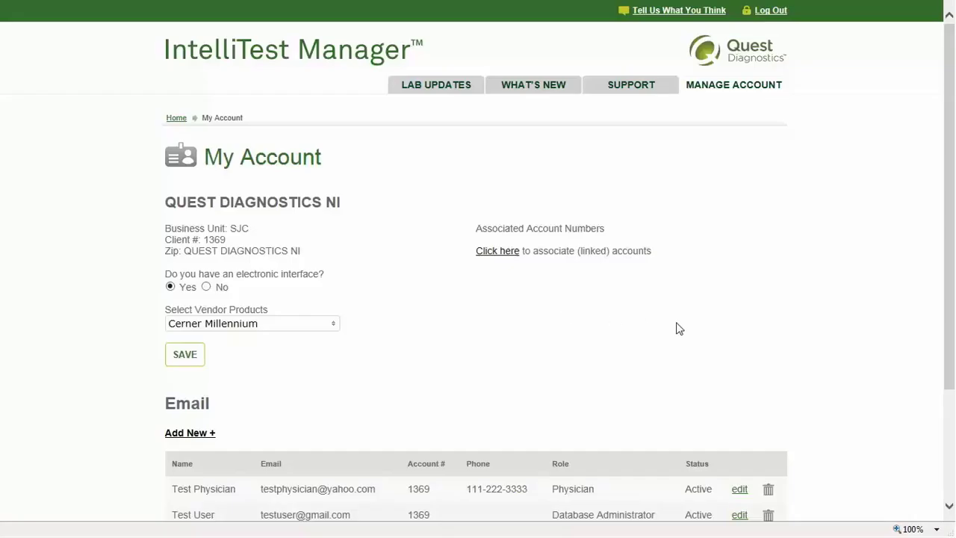
Review the email notification recipients of the account and log out of IntelliTest Manager.
{"action": "left_click_drag", "start_coordinate": [949, 316], "coordinate": [951, 430]}
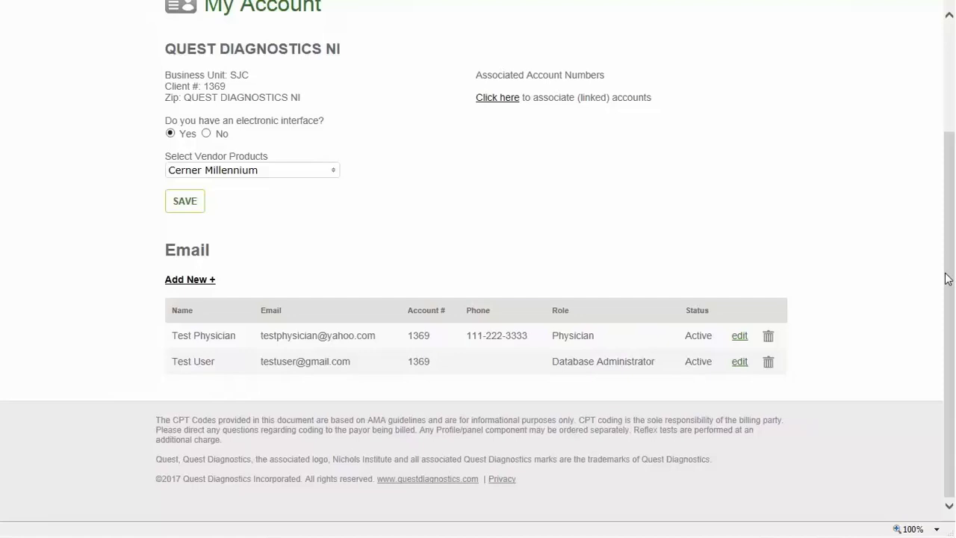
{"action": "left_click_drag", "start_coordinate": [947, 275], "coordinate": [951, 150]}
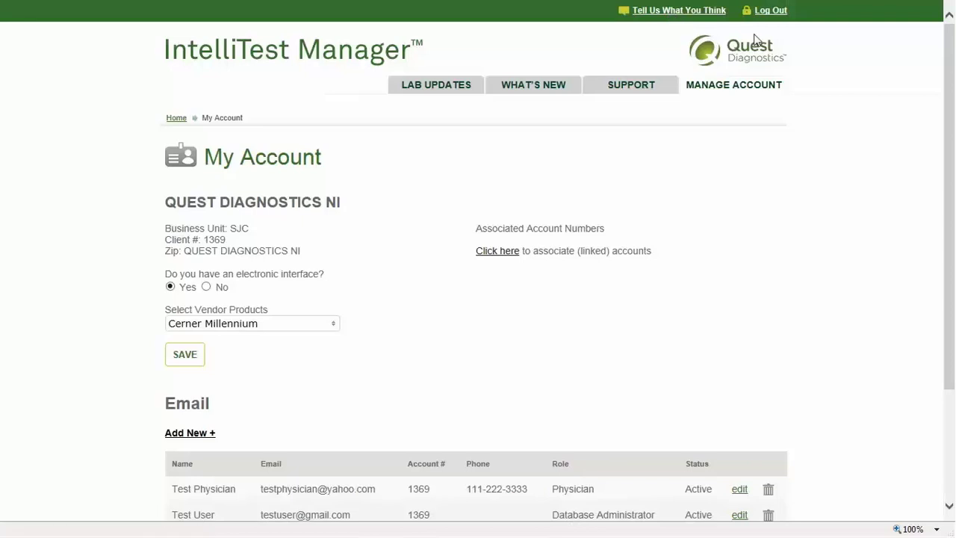
{"action": "left_click", "coordinate": [771, 12]}
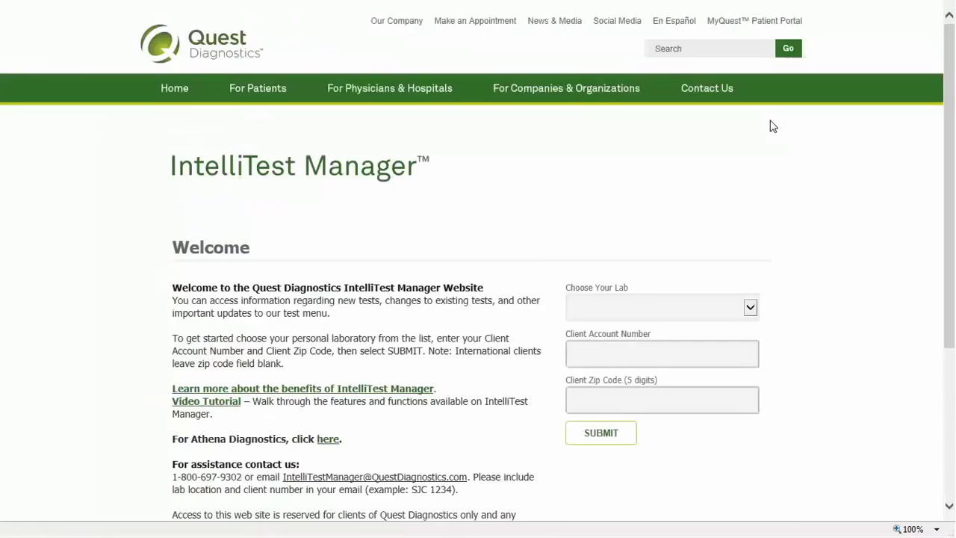